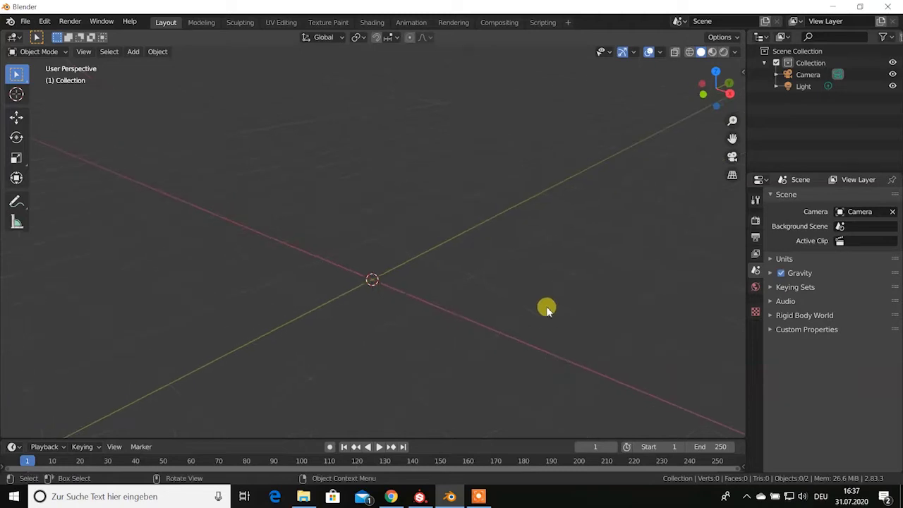
# Look around the empty scene and check the Add-ons page of Preferences, then close it.
pyautogui.moveTo(489, 307)
pyautogui.mouseDown(button='middle')
pyautogui.moveTo(470, 309)
pyautogui.moveTo(516, 313)
pyautogui.moveTo(462, 316)
pyautogui.mouseUp(button='middle')
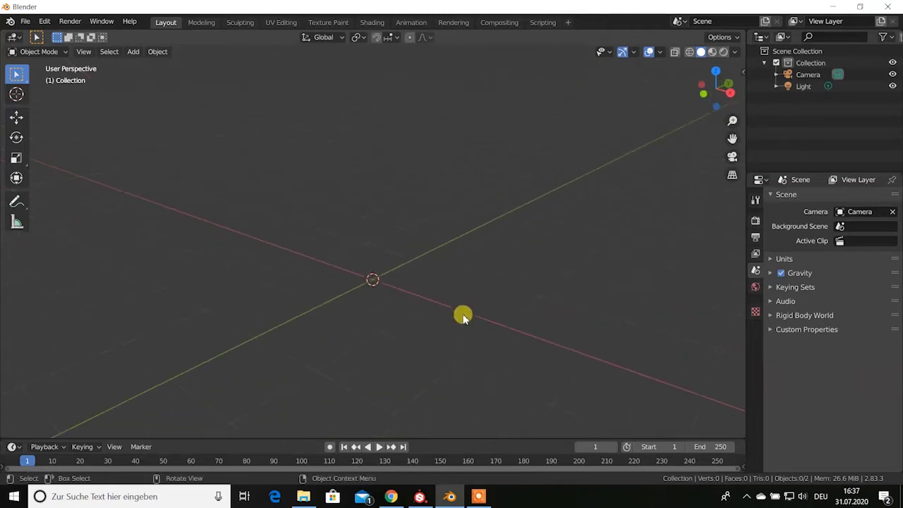
pyautogui.moveTo(513, 291)
pyautogui.mouseDown(button='middle')
pyautogui.moveTo(486, 296)
pyautogui.moveTo(487, 314)
pyautogui.moveTo(465, 327)
pyautogui.moveTo(466, 306)
pyautogui.moveTo(458, 307)
pyautogui.moveTo(500, 308)
pyautogui.moveTo(417, 321)
pyautogui.moveTo(483, 337)
pyautogui.moveTo(498, 317)
pyautogui.moveTo(395, 327)
pyautogui.moveTo(530, 315)
pyautogui.moveTo(530, 322)
pyautogui.moveTo(510, 319)
pyautogui.moveTo(543, 339)
pyautogui.moveTo(494, 335)
pyautogui.moveTo(506, 338)
pyautogui.moveTo(514, 325)
pyautogui.moveTo(525, 332)
pyautogui.moveTo(530, 306)
pyautogui.moveTo(290, 291)
pyautogui.mouseUp(button='middle')
pyautogui.scroll(-1, 483, 347)
pyautogui.scroll(-1, 483, 347)
pyautogui.click(44, 21)
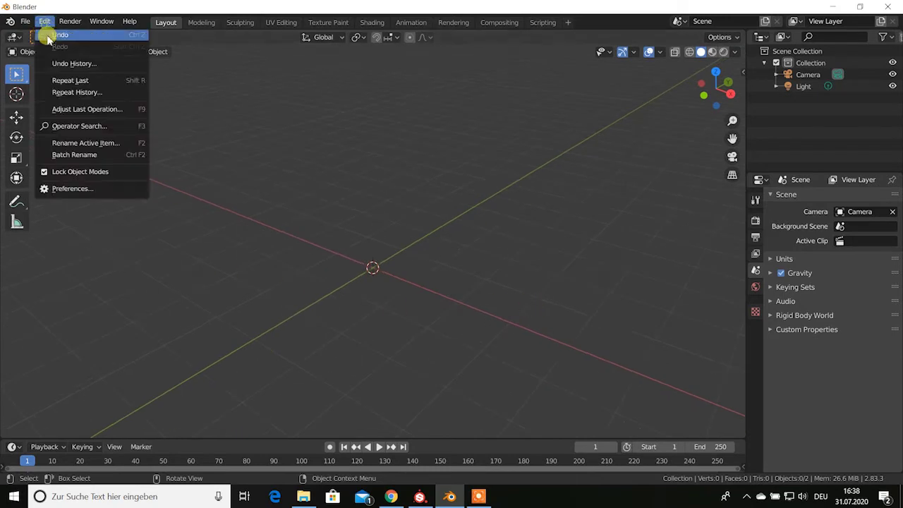
pyautogui.click(92, 189)
pyautogui.moveTo(214, 50); pyautogui.dragTo(316, 69)
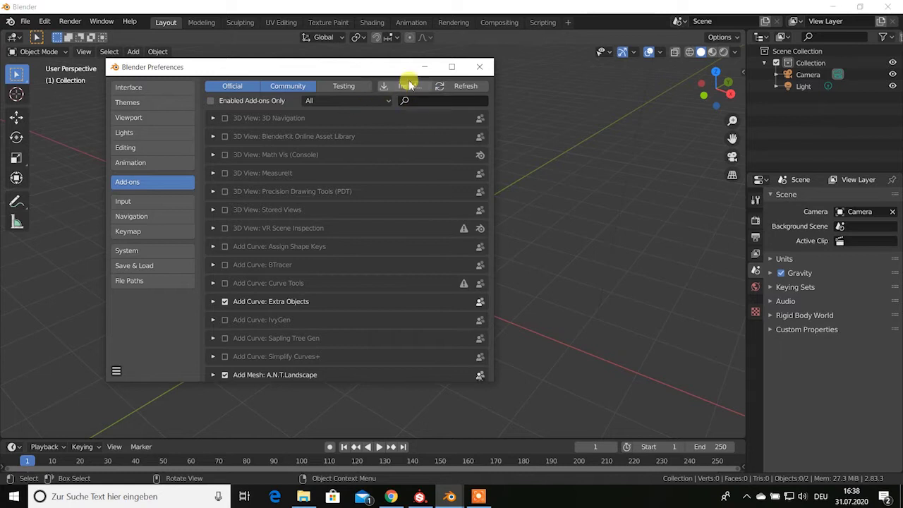
pyautogui.moveTo(369, 70); pyautogui.dragTo(362, 74)
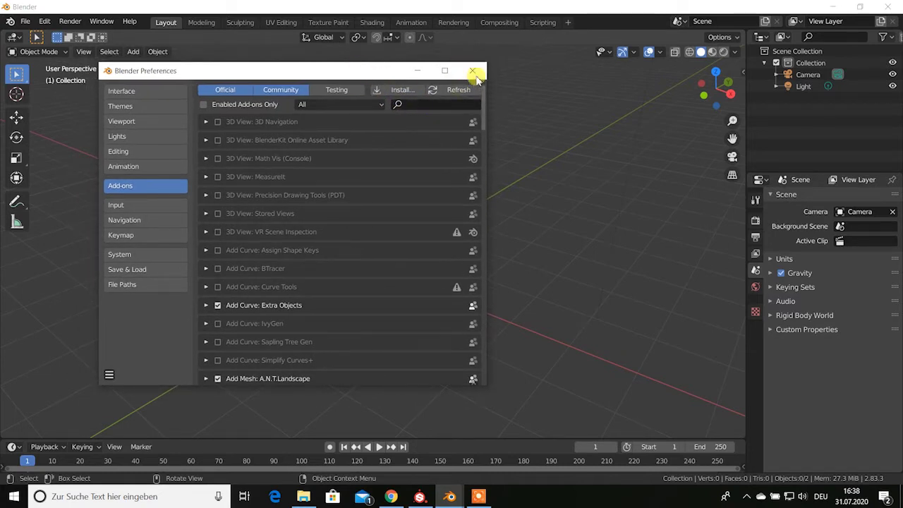
pyautogui.click(472, 72)
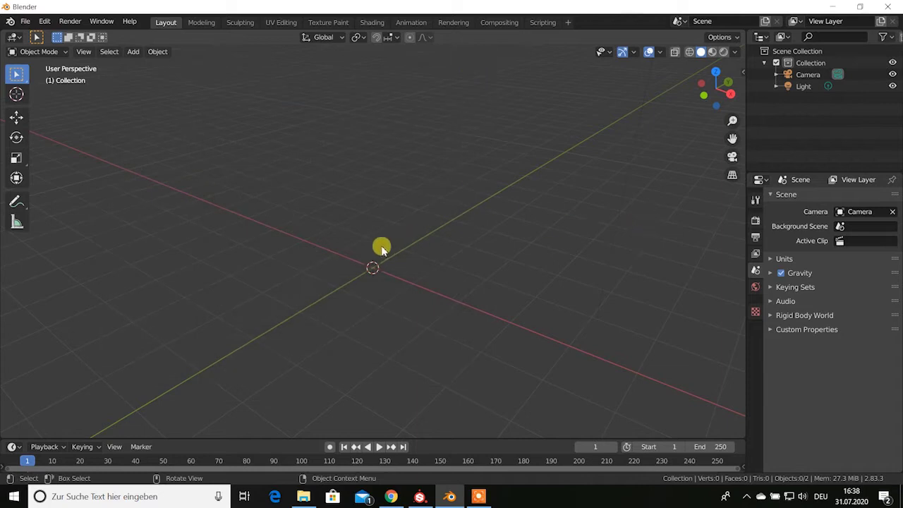
# Add a plane at the origin and scale it by 5 on all axes.
pyautogui.moveTo(381, 249)
pyautogui.mouseDown(button='middle')
pyautogui.moveTo(399, 242)
pyautogui.moveTo(427, 252)
pyautogui.moveTo(420, 247)
pyautogui.mouseUp(button='middle')
pyautogui.click(134, 53)
pyautogui.moveTo(149, 65)
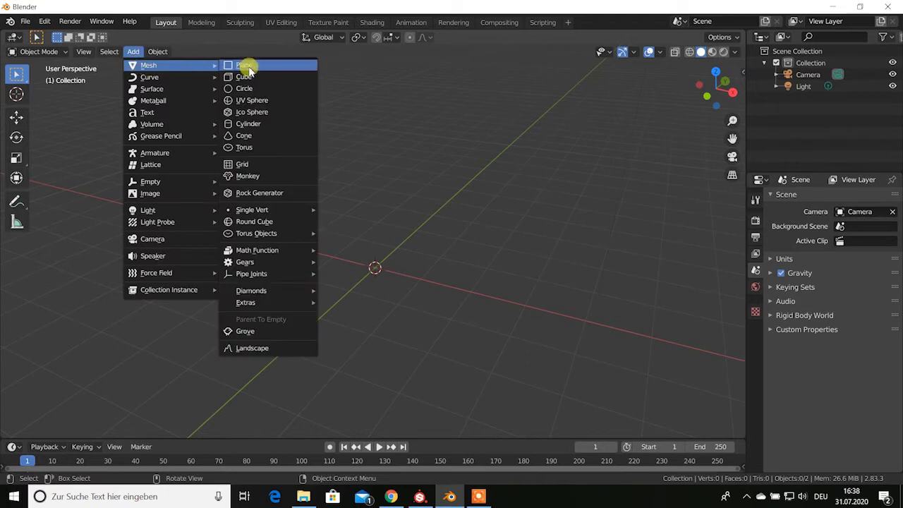
pyautogui.click(246, 66)
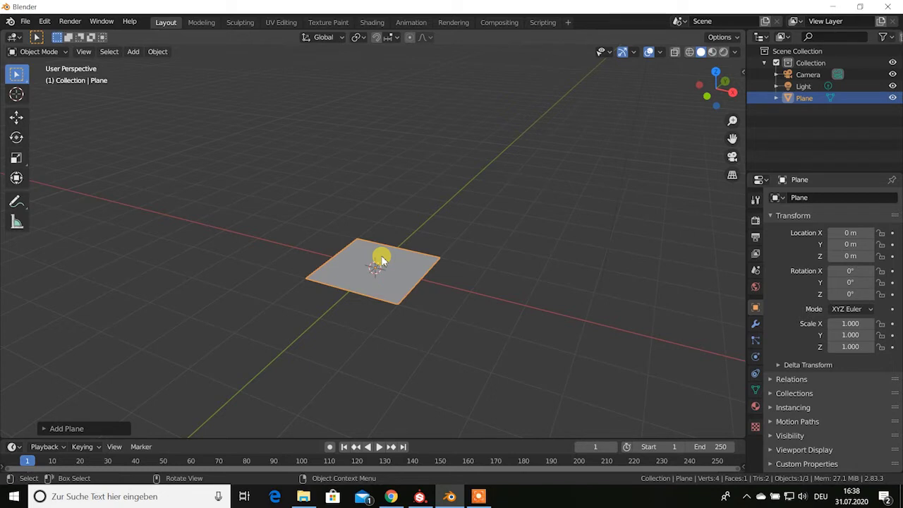
pyautogui.press('s')
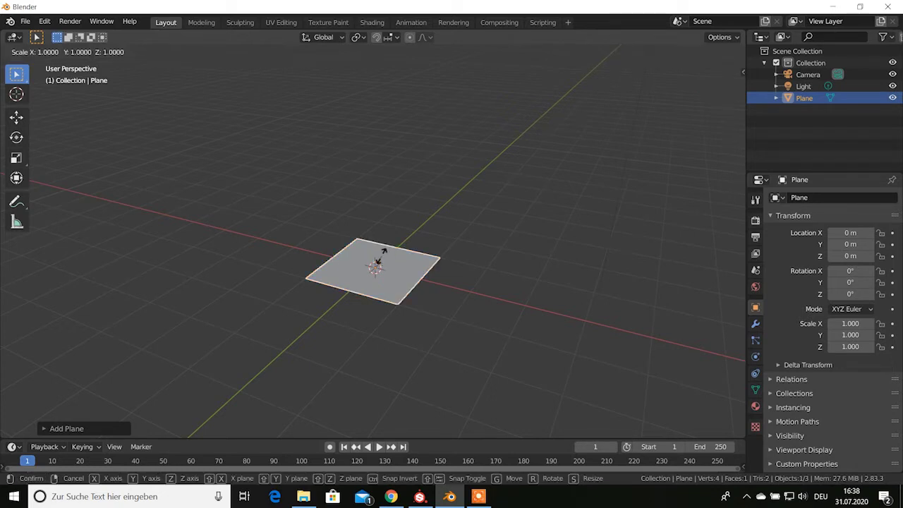
pyautogui.write('5')
pyautogui.click(381, 259)
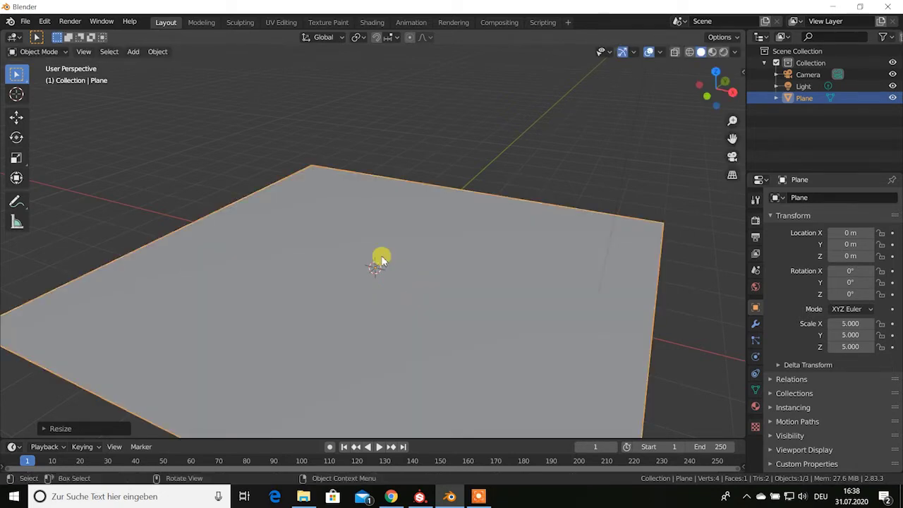
pyautogui.scroll(-5, 471, 283)
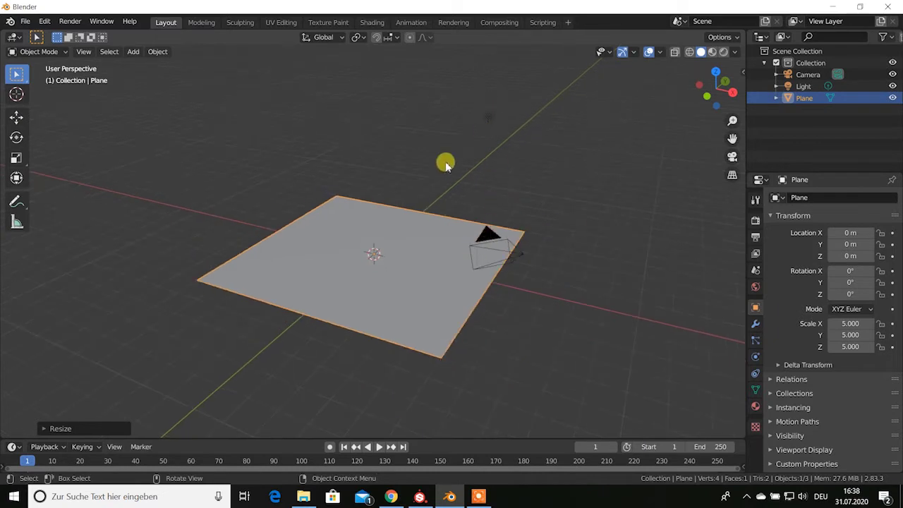
pyautogui.moveTo(445, 163)
pyautogui.mouseDown(button='middle')
pyautogui.moveTo(504, 124)
pyautogui.moveTo(460, 262)
pyautogui.moveTo(466, 235)
pyautogui.mouseUp(button='middle')
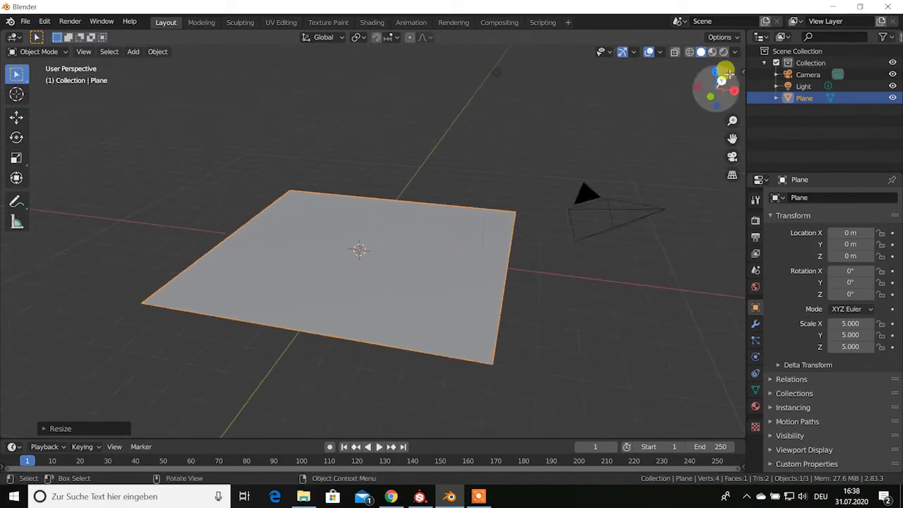
pyautogui.moveTo(661, 126)
pyautogui.mouseDown(button='middle')
pyautogui.moveTo(464, 216)
pyautogui.moveTo(475, 219)
pyautogui.moveTo(448, 202)
pyautogui.mouseUp(button='middle')
# Open the Real Grass sidebar tab and switch the grass species from Bahiagrass to Buffalograss.
pyautogui.press('n')
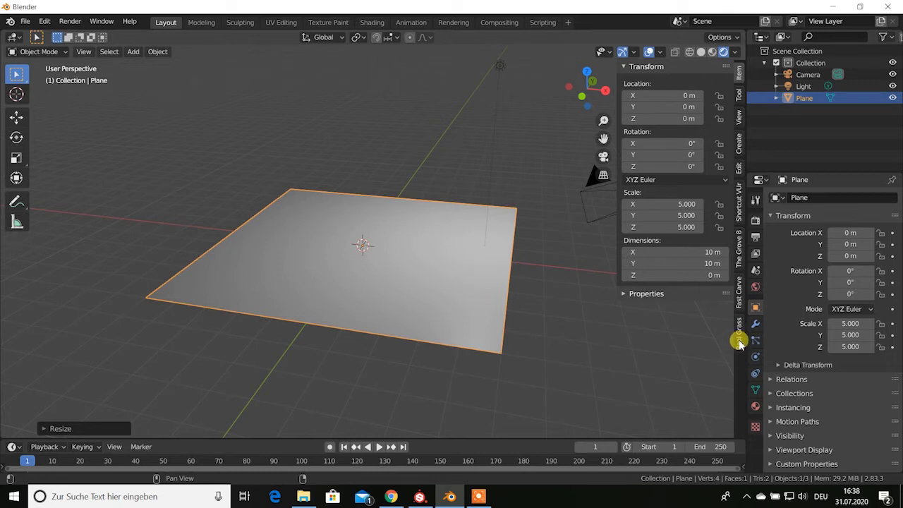
pyautogui.click(739, 341)
pyautogui.scroll(2, 557, 329)
pyautogui.moveTo(549, 331)
pyautogui.mouseDown(button='middle')
pyautogui.moveTo(530, 331)
pyautogui.moveTo(523, 297)
pyautogui.moveTo(490, 254)
pyautogui.moveTo(522, 218)
pyautogui.mouseUp(button='middle')
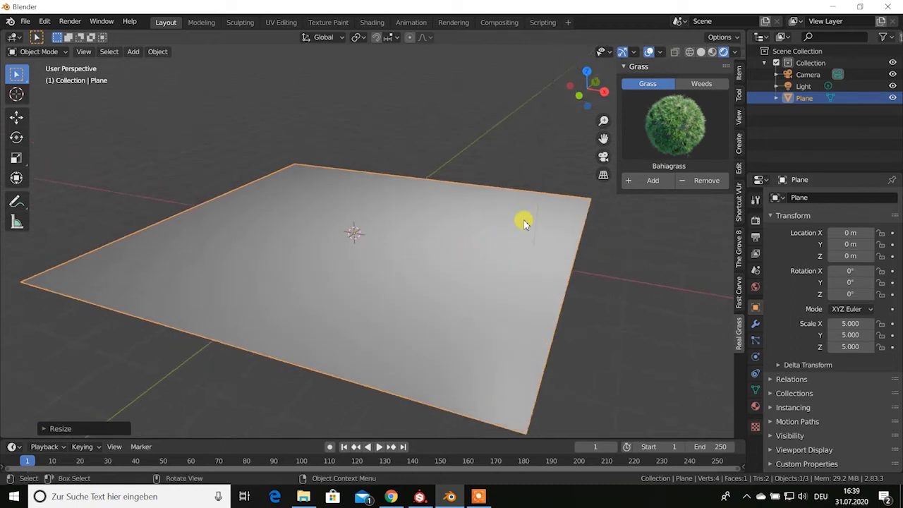
pyautogui.click(668, 122)
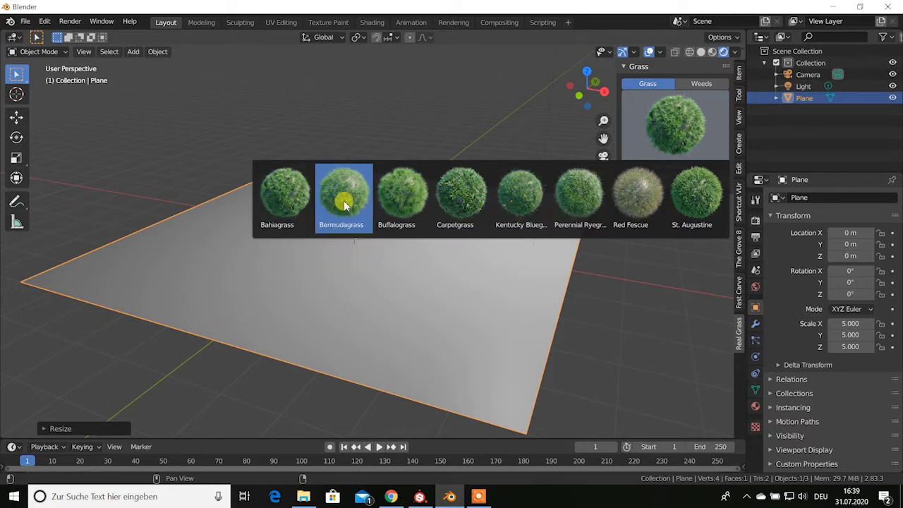
pyautogui.click(407, 203)
pyautogui.scroll(4, 459, 254)
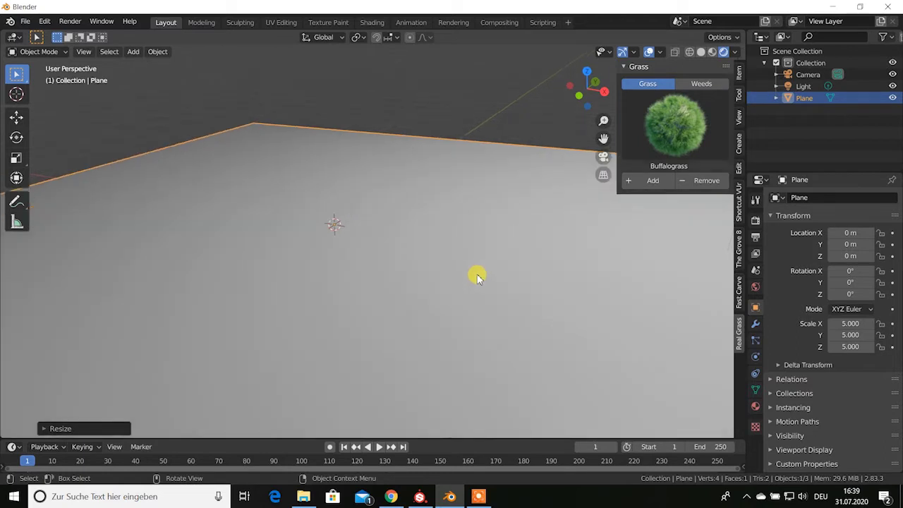
pyautogui.moveTo(477, 273)
pyautogui.mouseDown(button='middle')
pyautogui.moveTo(489, 260)
pyautogui.moveTo(417, 251)
pyautogui.moveTo(423, 259)
pyautogui.mouseUp(button='middle')
pyautogui.scroll(-4, 445, 253)
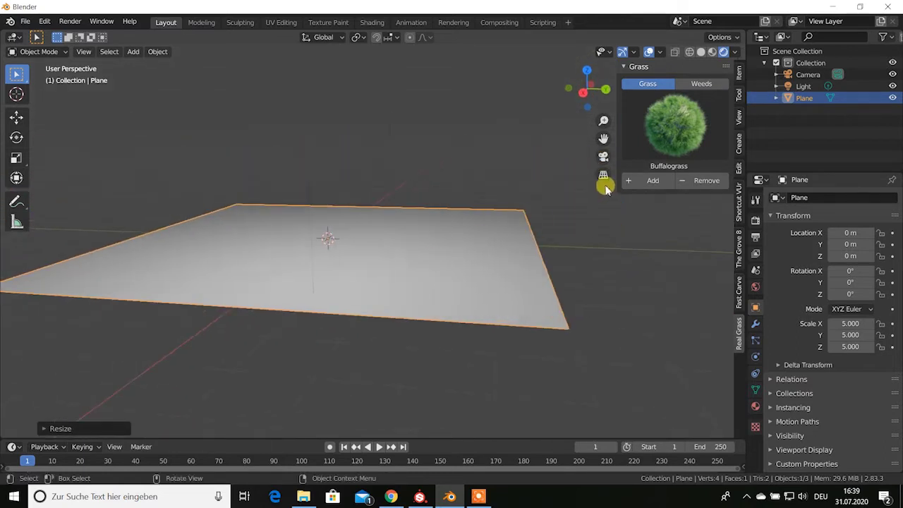
# Add the Buffalograss hair system to the plane from the Real Grass panel.
pyautogui.click(651, 180)
pyautogui.scroll(3, 529, 295)
pyautogui.moveTo(516, 296)
pyautogui.mouseDown(button='middle')
pyautogui.moveTo(525, 258)
pyautogui.moveTo(494, 258)
pyautogui.mouseUp(button='middle')
pyautogui.scroll(-2, 483, 262)
pyautogui.scroll(-2, 379, 287)
pyautogui.moveTo(379, 286)
pyautogui.mouseDown(button='middle')
pyautogui.moveTo(403, 282)
pyautogui.moveTo(413, 299)
pyautogui.moveTo(359, 288)
pyautogui.moveTo(404, 282)
pyautogui.mouseUp(button='middle')
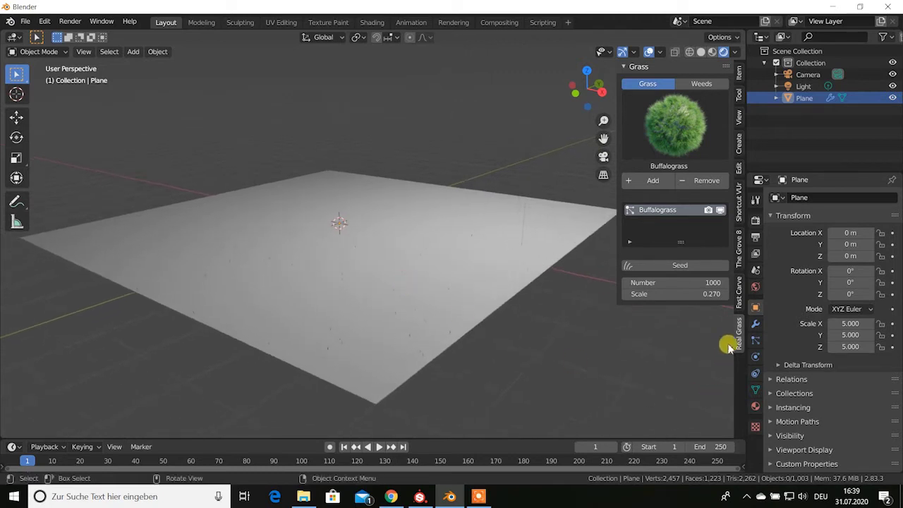
# Show the plane's Particles properties in an enlarged Properties area.
pyautogui.click(756, 341)
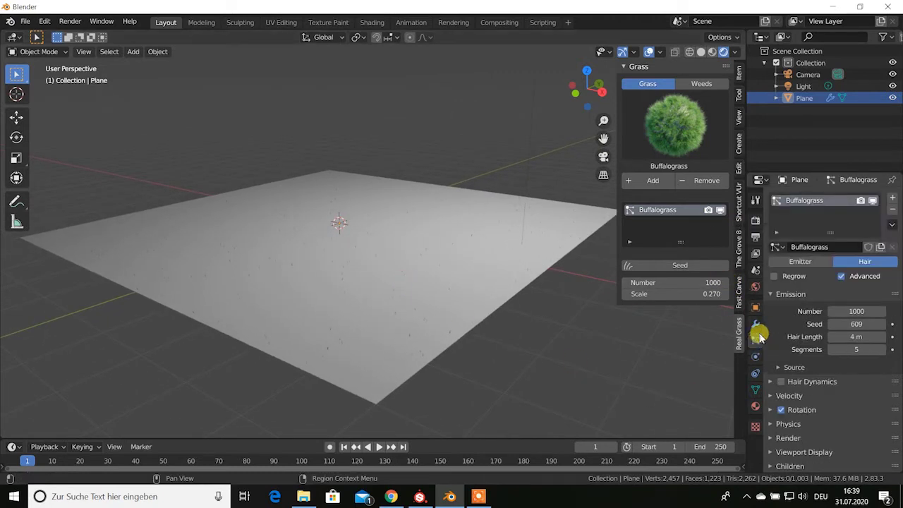
pyautogui.moveTo(836, 173); pyautogui.dragTo(835, 139)
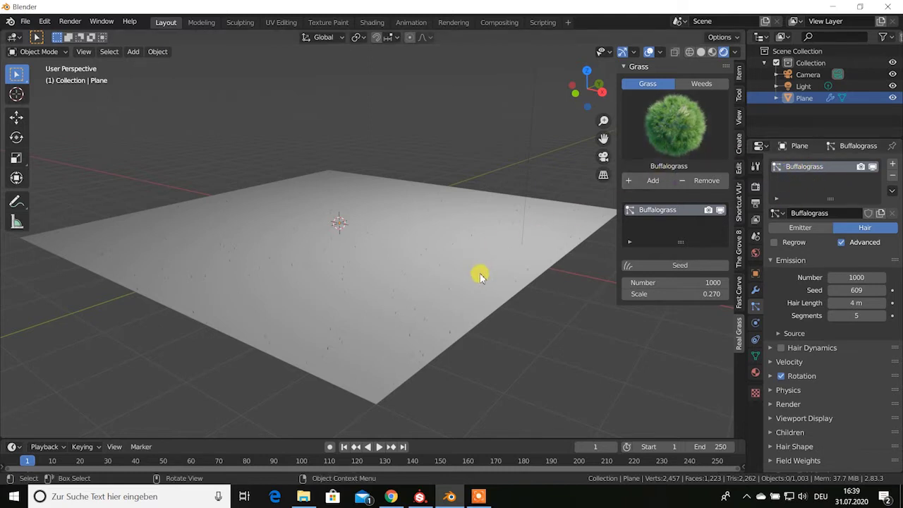
pyautogui.scroll(2, 471, 285)
pyautogui.scroll(-3, 478, 254)
pyautogui.scroll(-2, 472, 259)
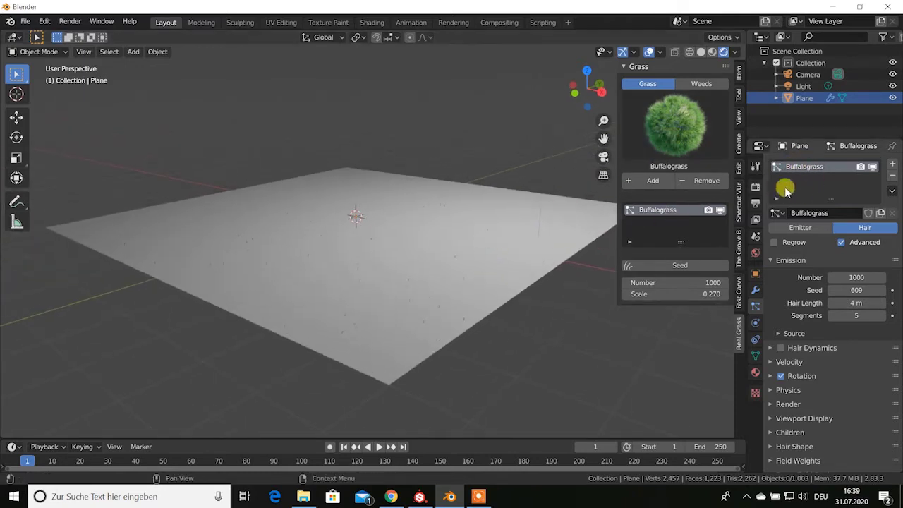
pyautogui.scroll(2, 470, 272)
pyautogui.moveTo(470, 272); pyautogui.dragTo(489, 276, button='middle')
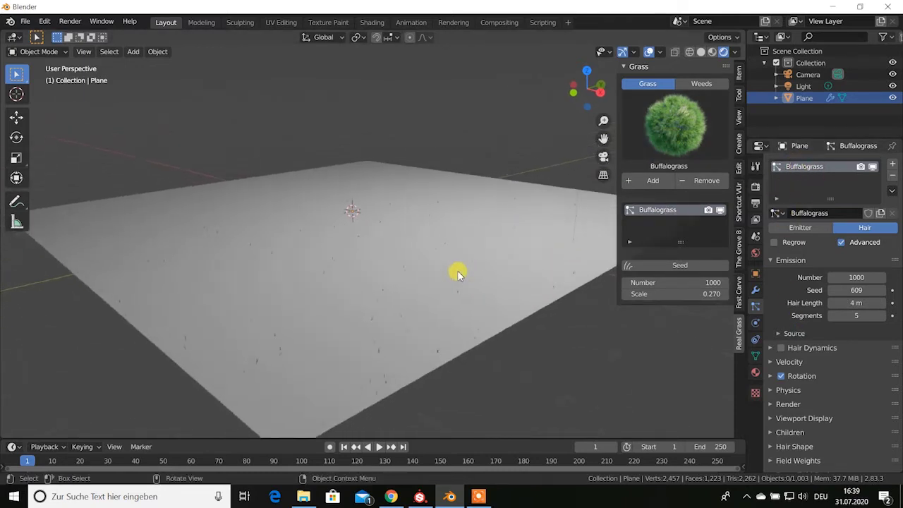
pyautogui.moveTo(428, 284)
pyautogui.mouseDown(button='middle')
pyautogui.moveTo(398, 287)
pyautogui.moveTo(414, 271)
pyautogui.moveTo(508, 304)
pyautogui.mouseUp(button='middle')
# Expand the Hair Shape and Render panels of the Buffalograss particle settings, leaving Physics collapsed.
pyautogui.scroll(-2, 837, 303)
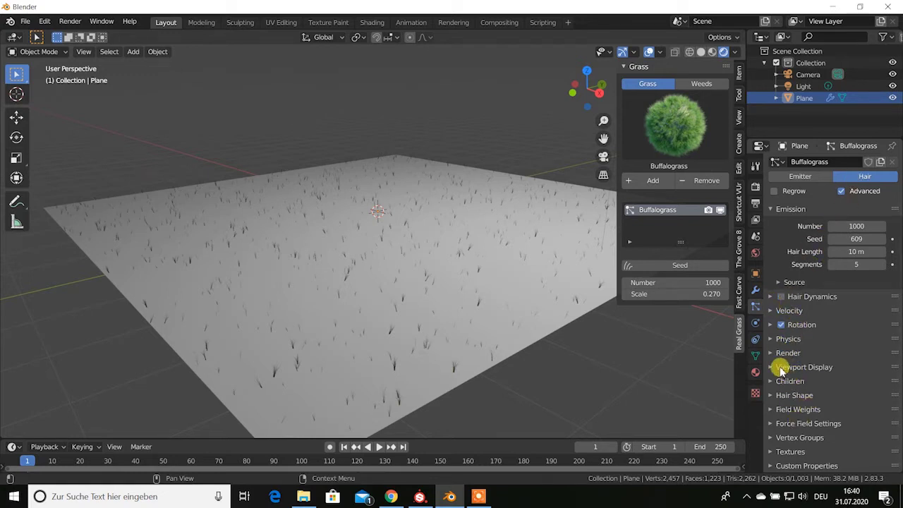
pyautogui.click(787, 396)
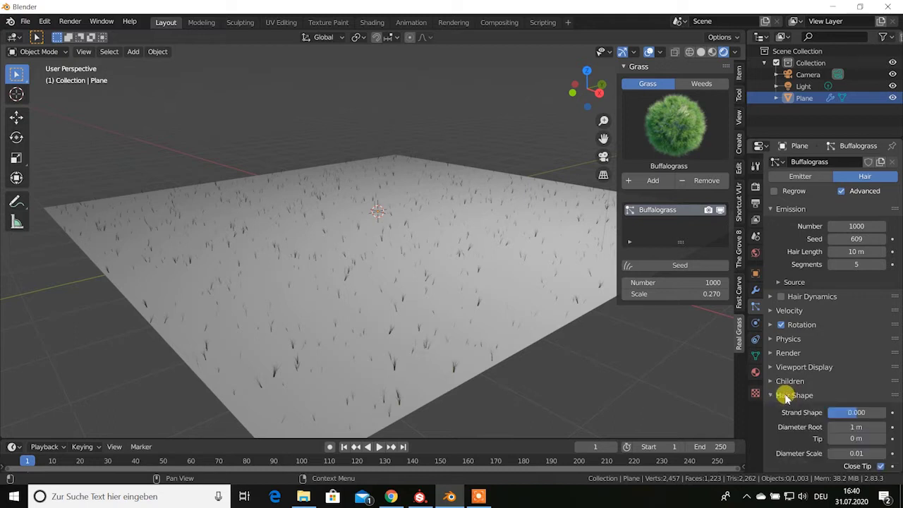
pyautogui.scroll(-2, 812, 404)
pyautogui.scroll(-1, 826, 410)
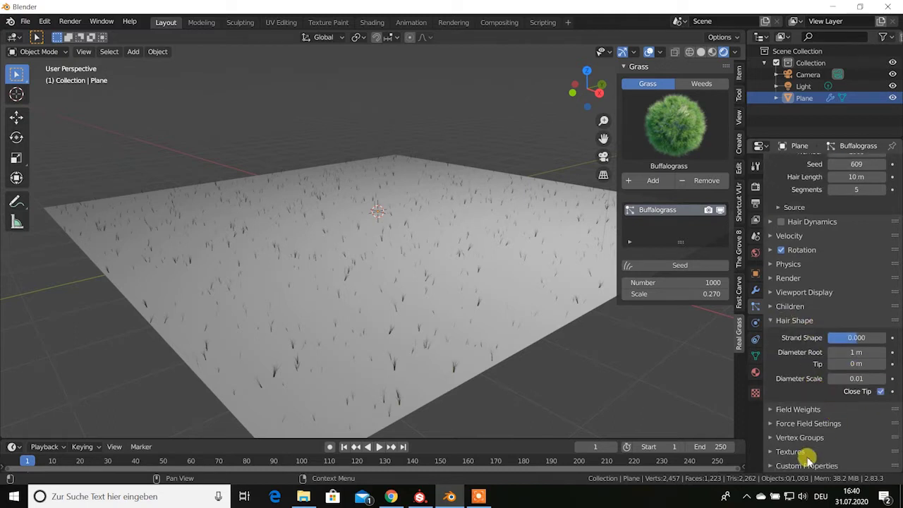
pyautogui.click(786, 264)
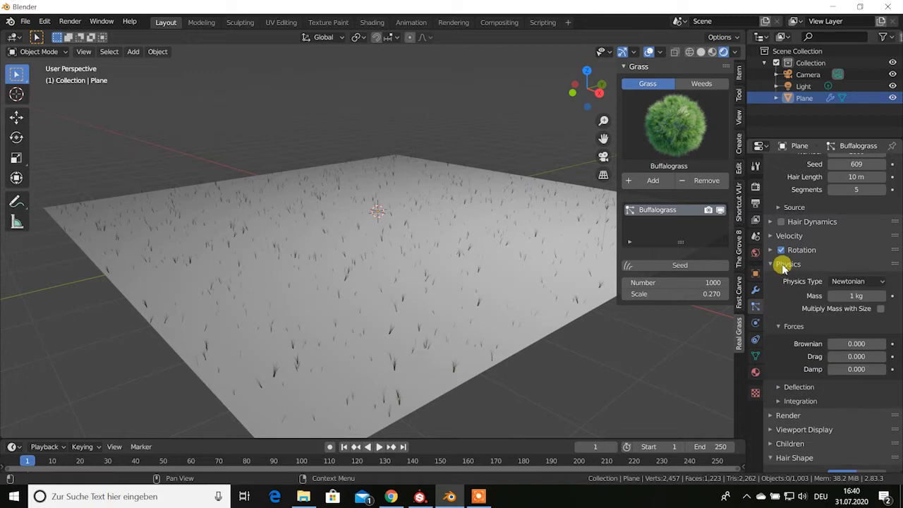
pyautogui.click(784, 265)
pyautogui.click(786, 278)
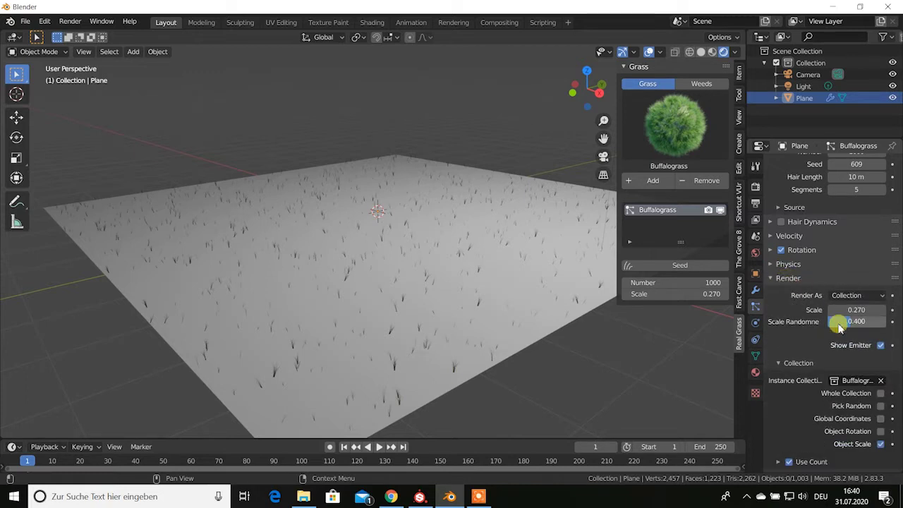
pyautogui.moveTo(359, 357); pyautogui.dragTo(398, 337, button='middle')
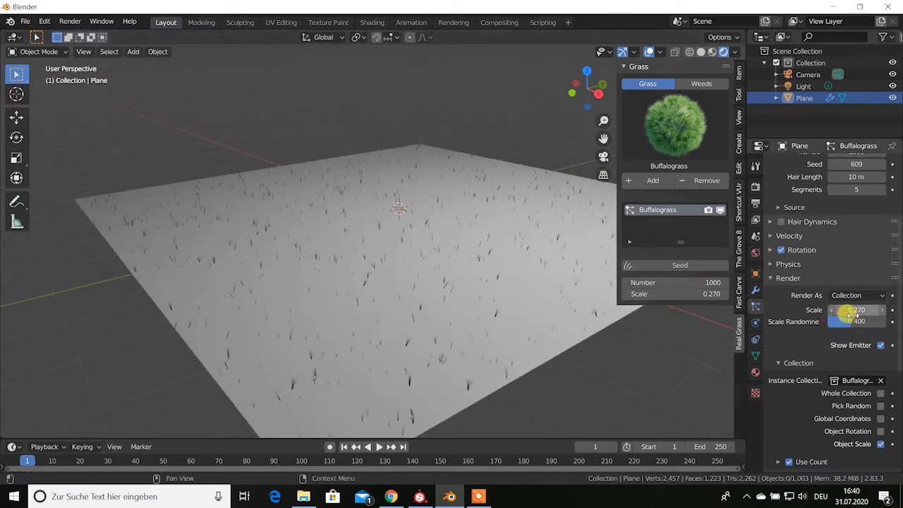
# Raise the Buffalograss render scale values, typing 1.4 and dragging the field higher.
pyautogui.click(845, 310)
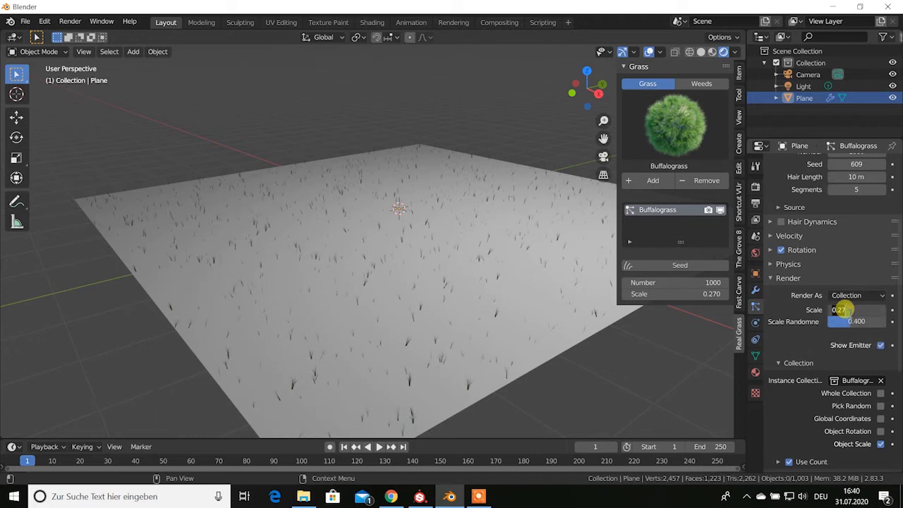
pyautogui.write('1.4')
pyautogui.press('Return')
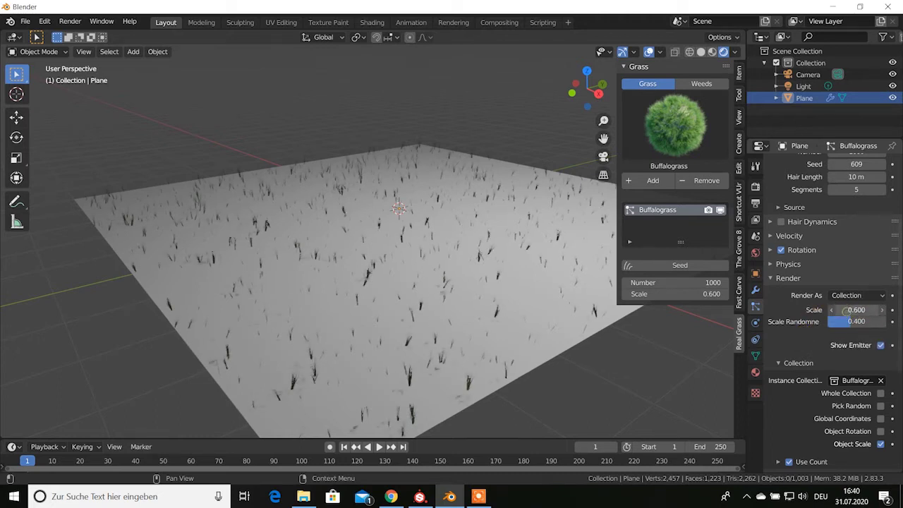
pyautogui.moveTo(856, 309)
pyautogui.mouseDown()
pyautogui.moveTo(882, 310)
pyautogui.moveTo(804, 310)
pyautogui.moveTo(868, 309)
pyautogui.moveTo(846, 310)
pyautogui.moveTo(879, 327)
pyautogui.mouseUp()
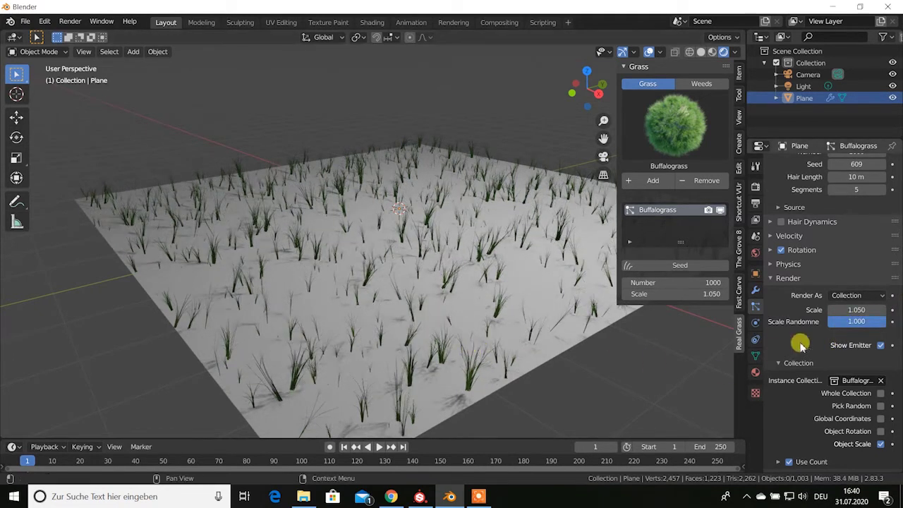
# Orbit and zoom around the plane to inspect the enlarged grass field.
pyautogui.moveTo(473, 331); pyautogui.dragTo(565, 333, button='middle')
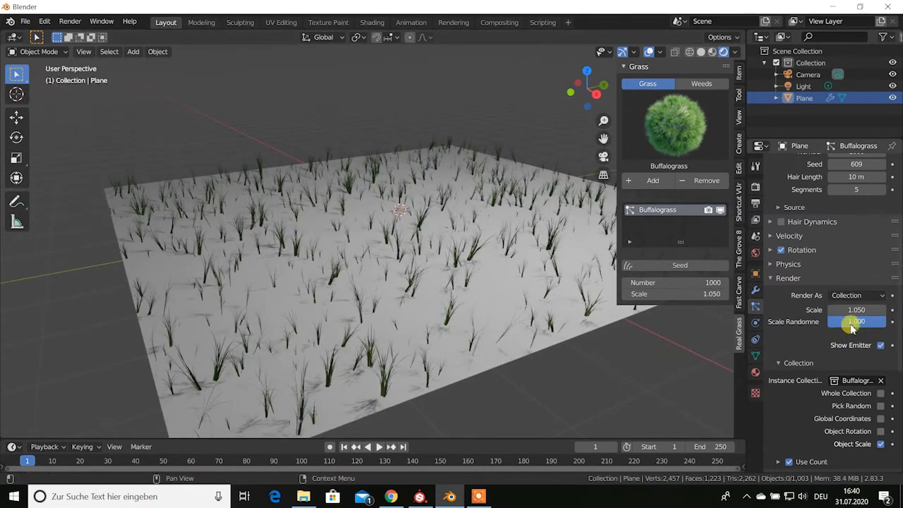
pyautogui.moveTo(392, 311); pyautogui.dragTo(365, 307, button='middle')
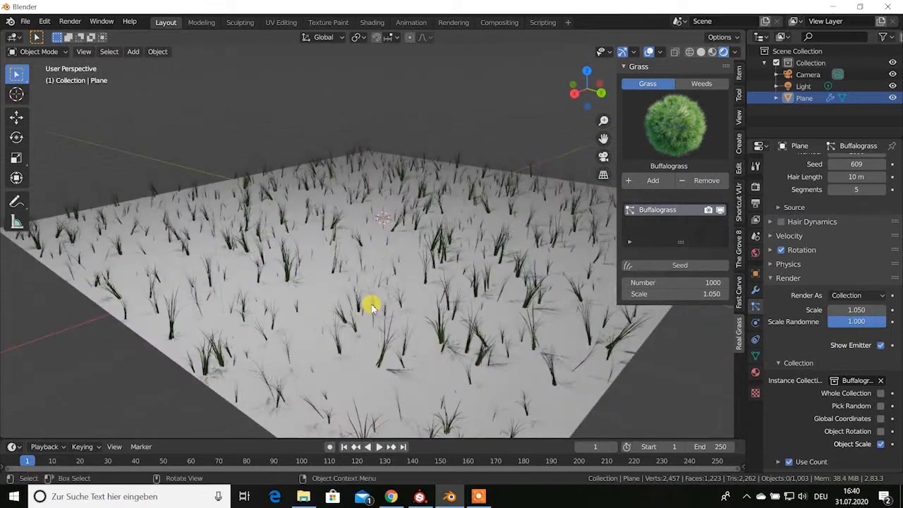
pyautogui.scroll(-5, 423, 322)
pyautogui.scroll(5, 423, 327)
pyautogui.moveTo(423, 327)
pyautogui.mouseDown(button='middle')
pyautogui.moveTo(398, 315)
pyautogui.moveTo(370, 318)
pyautogui.moveTo(381, 323)
pyautogui.moveTo(366, 326)
pyautogui.moveTo(375, 327)
pyautogui.mouseUp(button='middle')
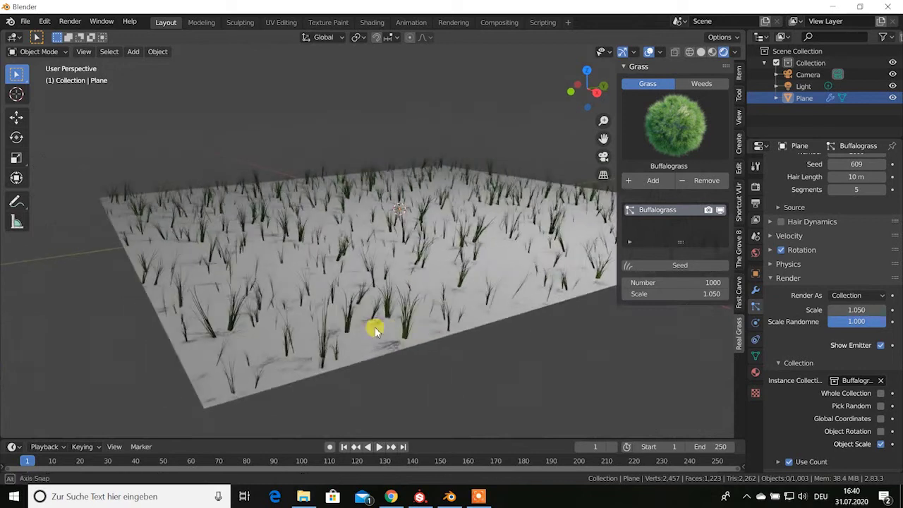
# Enable Rotation with Randomize 0.000 so Buffalograss blades stand upright, then select the plane.
pyautogui.click(781, 251)
pyautogui.moveTo(855, 280); pyautogui.dragTo(833, 280)
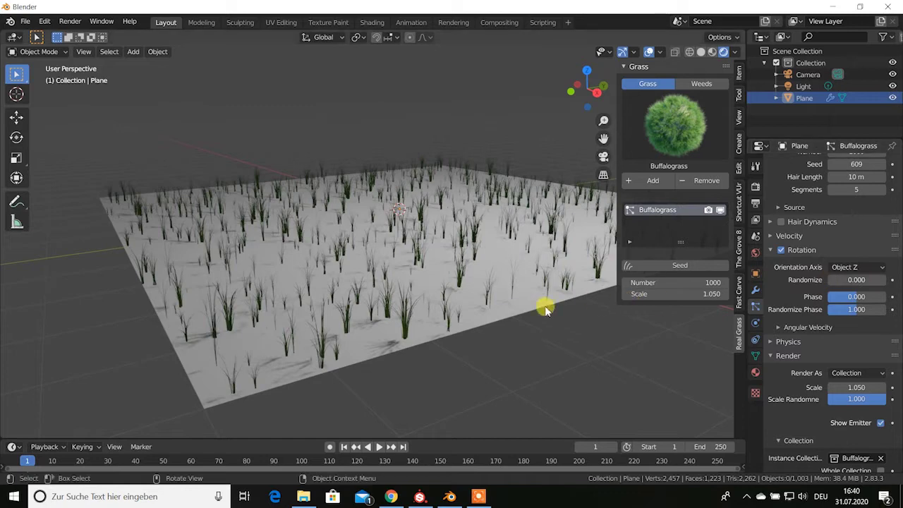
pyautogui.moveTo(544, 306)
pyautogui.mouseDown(button='middle')
pyautogui.moveTo(468, 303)
pyautogui.moveTo(526, 332)
pyautogui.mouseUp(button='middle')
pyautogui.moveTo(402, 337)
pyautogui.mouseDown(button='middle')
pyautogui.moveTo(369, 332)
pyautogui.moveTo(459, 325)
pyautogui.moveTo(444, 306)
pyautogui.mouseUp(button='middle')
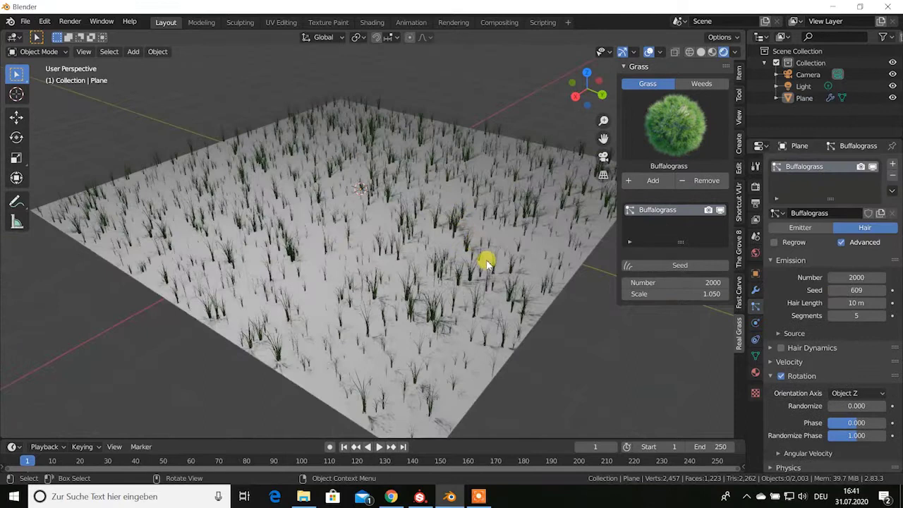
pyautogui.moveTo(484, 258); pyautogui.dragTo(486, 261, button='middle')
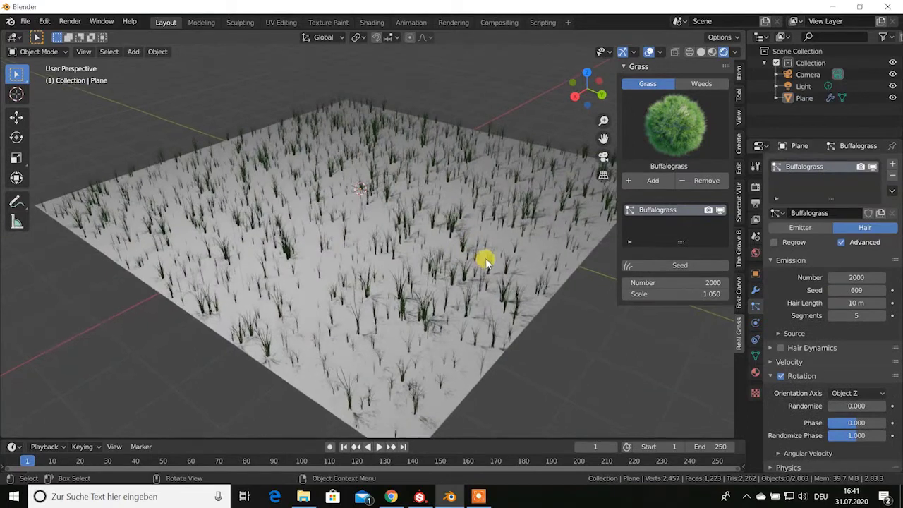
pyautogui.click(443, 282)
pyautogui.moveTo(443, 282); pyautogui.dragTo(448, 276, button='middle')
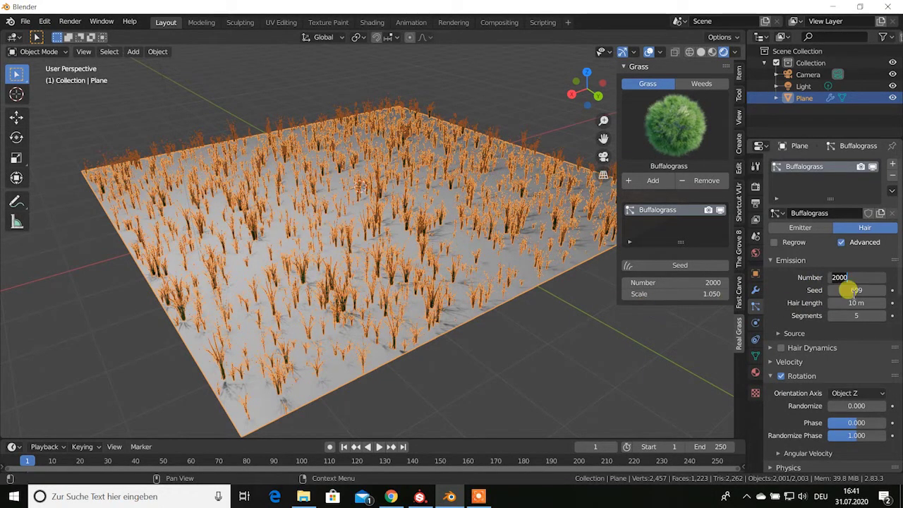
# Enter 2067 as the Buffalograss emission number and deselect the plane.
pyautogui.write('2067')
pyautogui.press('Return')
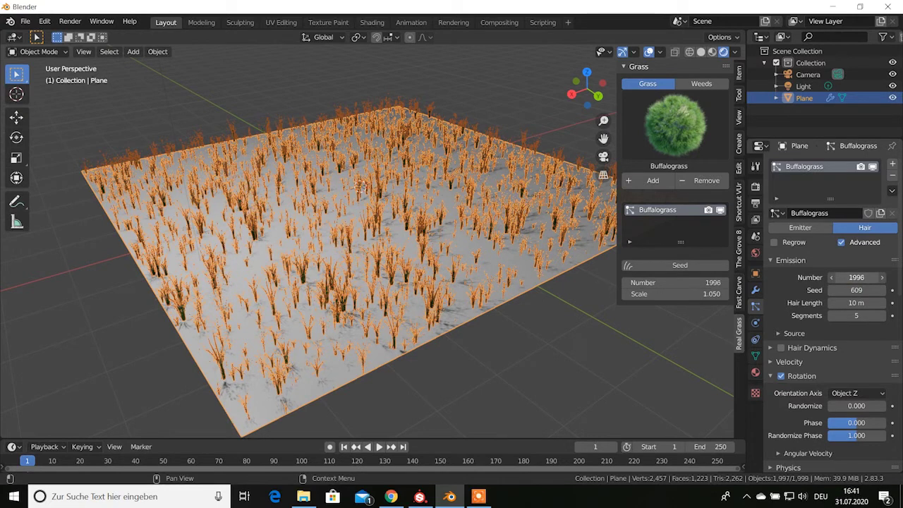
pyautogui.click(496, 335)
# Orbit and zoom closely around the denser upright grass field.
pyautogui.moveTo(339, 289)
pyautogui.mouseDown(button='middle')
pyautogui.moveTo(431, 292)
pyautogui.moveTo(226, 274)
pyautogui.mouseUp(button='middle')
pyautogui.scroll(3, 441, 298)
pyautogui.scroll(3, 374, 282)
pyautogui.scroll(-5, 225, 274)
pyautogui.moveTo(286, 261)
pyautogui.mouseDown(button='middle')
pyautogui.moveTo(438, 254)
pyautogui.moveTo(440, 268)
pyautogui.moveTo(417, 259)
pyautogui.mouseUp(button='middle')
pyautogui.scroll(-3, 437, 254)
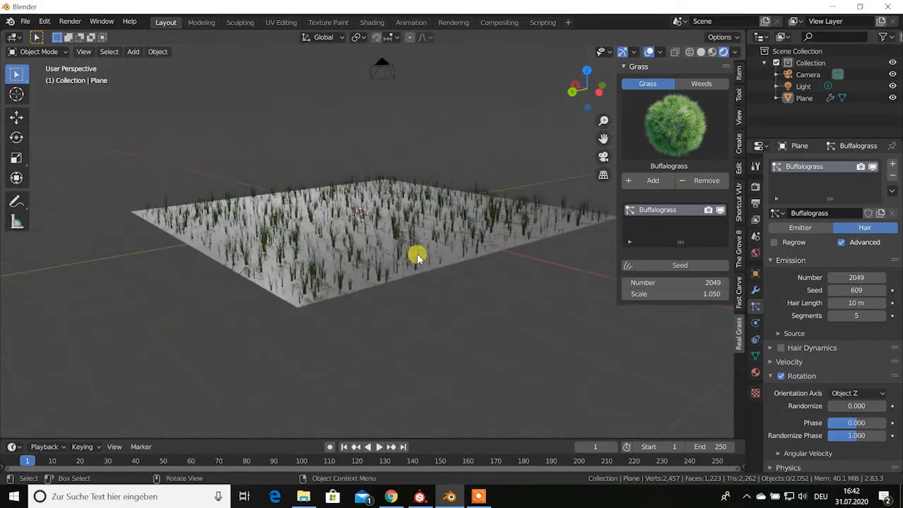
pyautogui.moveTo(353, 280); pyautogui.dragTo(399, 316, button='middle')
pyautogui.scroll(5, 393, 306)
pyautogui.scroll(-5, 383, 308)
pyautogui.scroll(5, 452, 308)
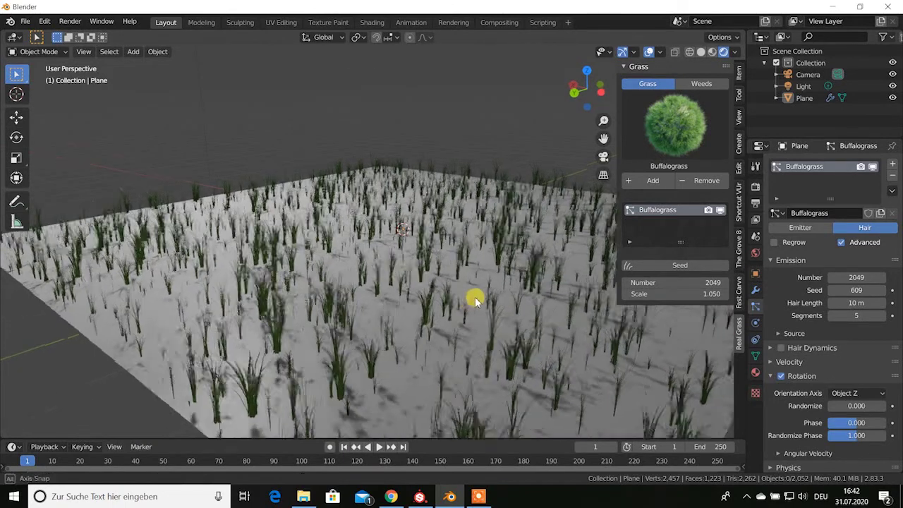
pyautogui.moveTo(470, 299)
pyautogui.mouseDown(button='middle')
pyautogui.moveTo(393, 306)
pyautogui.moveTo(470, 296)
pyautogui.moveTo(374, 299)
pyautogui.moveTo(457, 300)
pyautogui.mouseUp(button='middle')
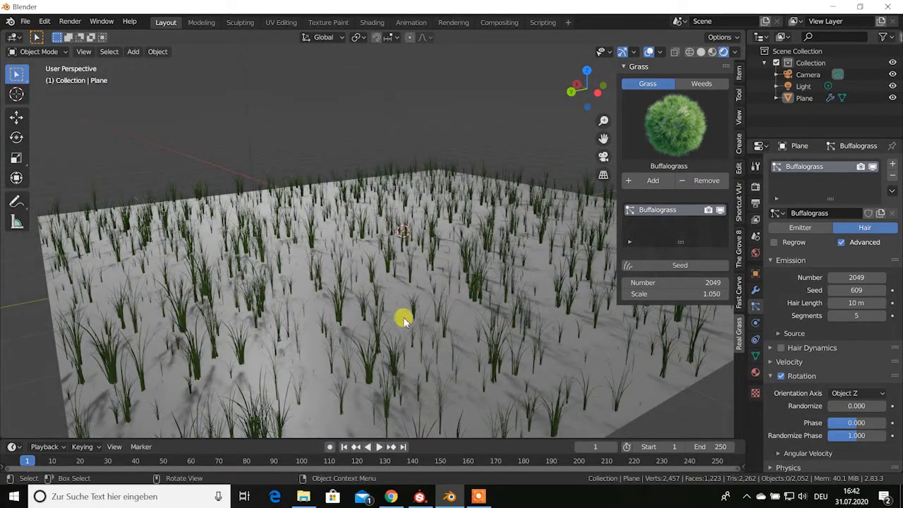
pyautogui.moveTo(392, 324)
pyautogui.mouseDown(button='middle')
pyautogui.moveTo(433, 323)
pyautogui.moveTo(332, 321)
pyautogui.moveTo(451, 317)
pyautogui.moveTo(420, 325)
pyautogui.mouseUp(button='middle')
# Pick the Carpetgrass preset in Real Grass and add it as a second hair system.
pyautogui.scroll(-2, 421, 320)
pyautogui.scroll(-3, 494, 258)
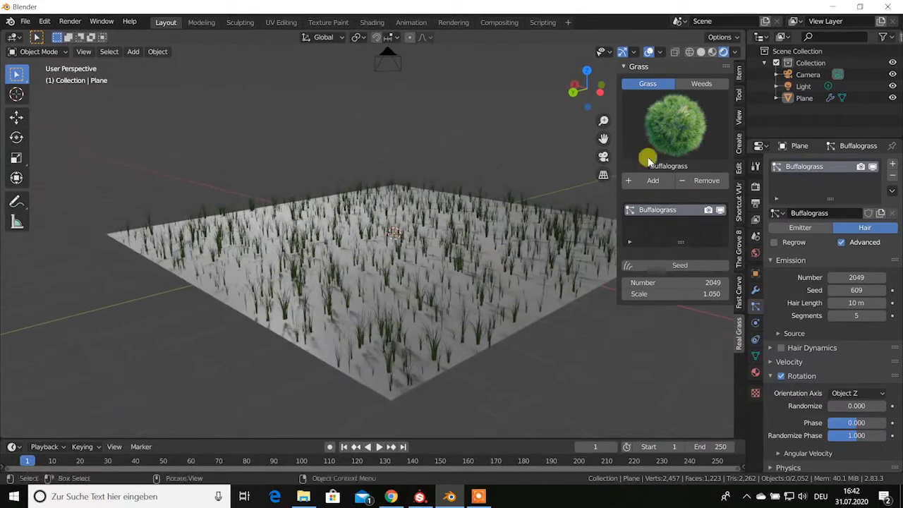
pyautogui.click(682, 143)
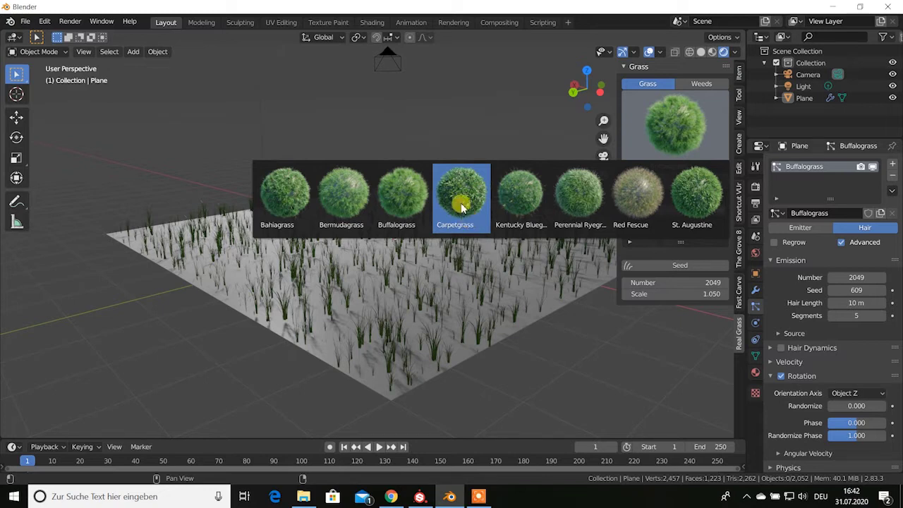
pyautogui.click(463, 206)
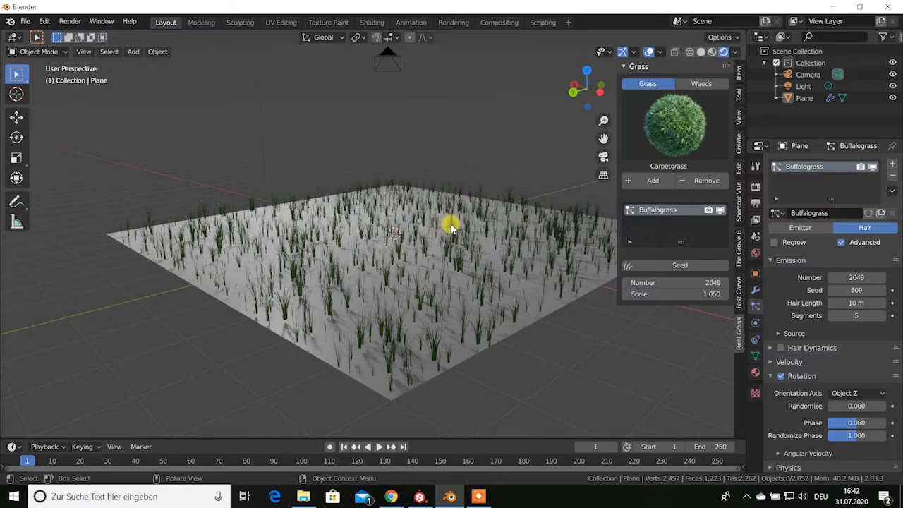
pyautogui.scroll(3, 438, 254)
pyautogui.scroll(2, 459, 275)
pyautogui.scroll(-4, 470, 258)
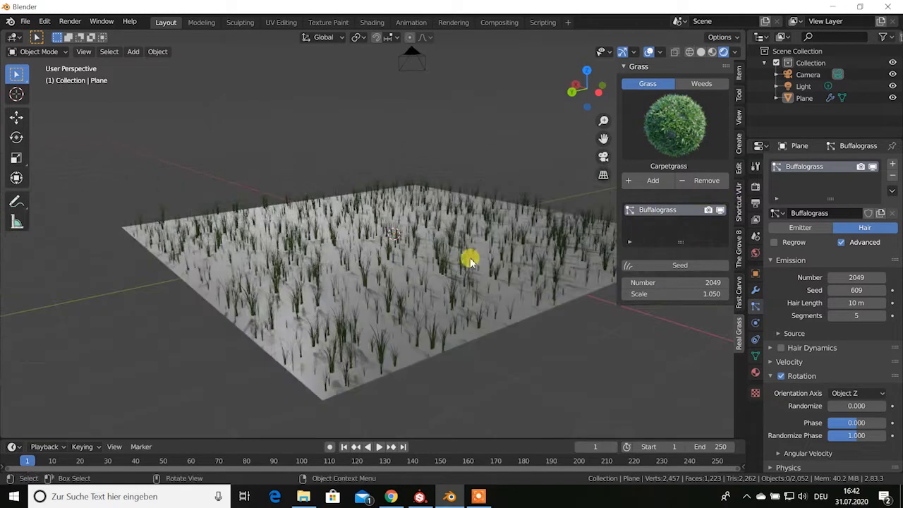
pyautogui.click(648, 183)
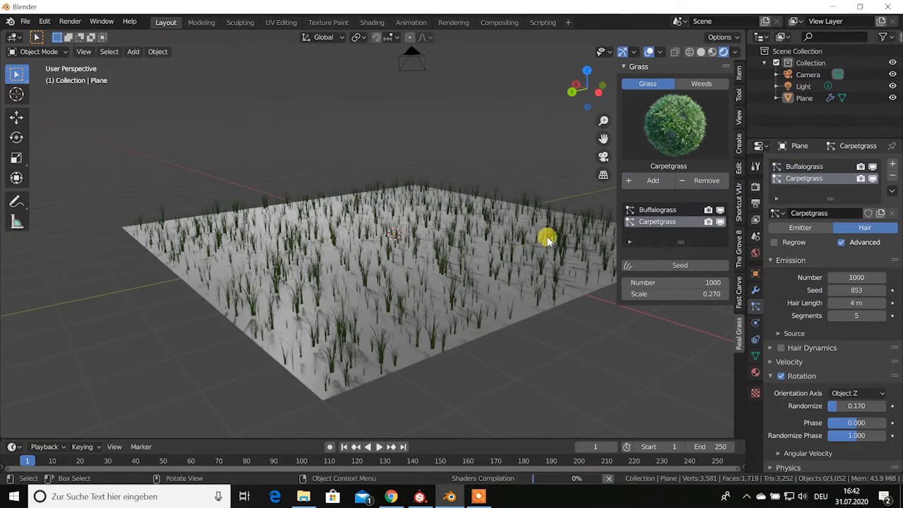
# Enlarge the Carpetgrass render scale and raise its scale randomness to 0.789.
pyautogui.scroll(2, 596, 239)
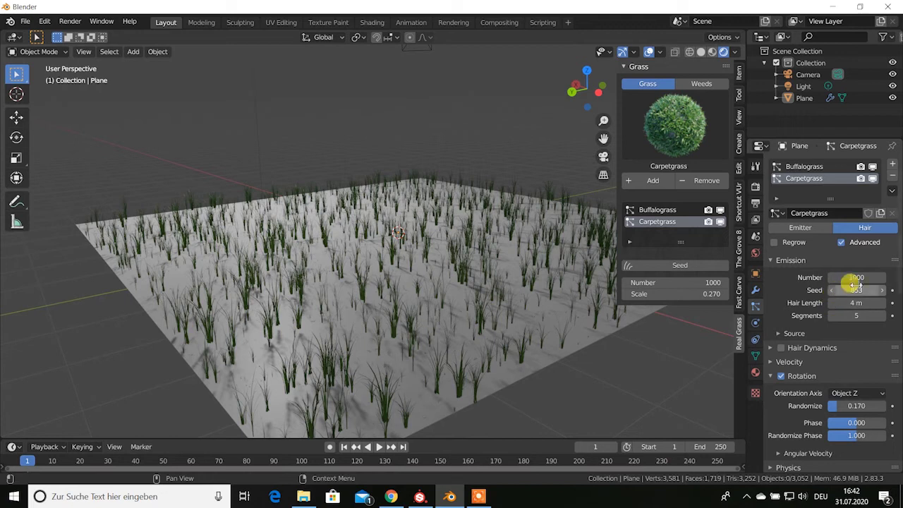
pyautogui.scroll(-3, 827, 428)
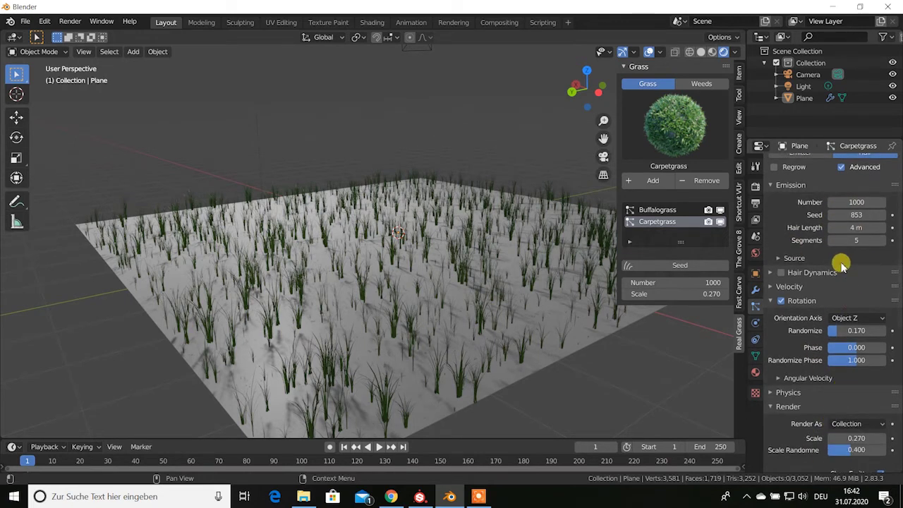
pyautogui.scroll(3, 842, 264)
pyautogui.scroll(-2, 830, 349)
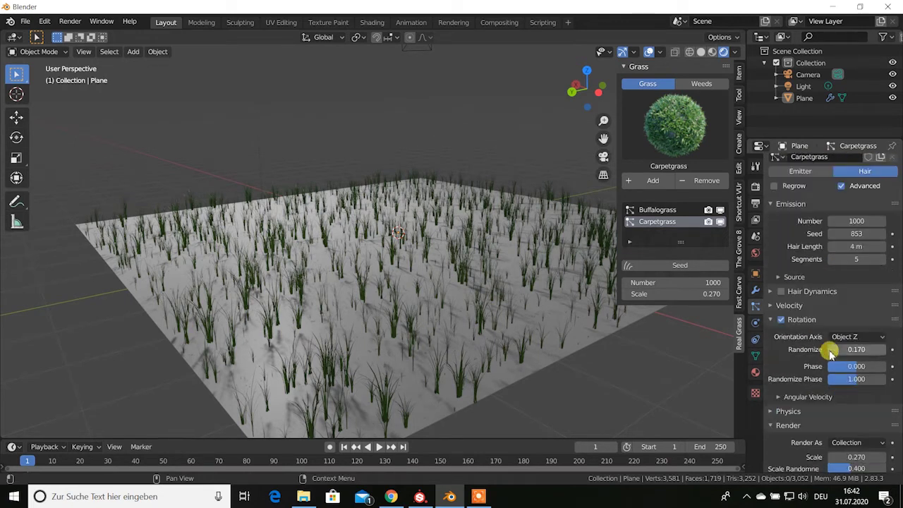
pyautogui.scroll(-3, 830, 355)
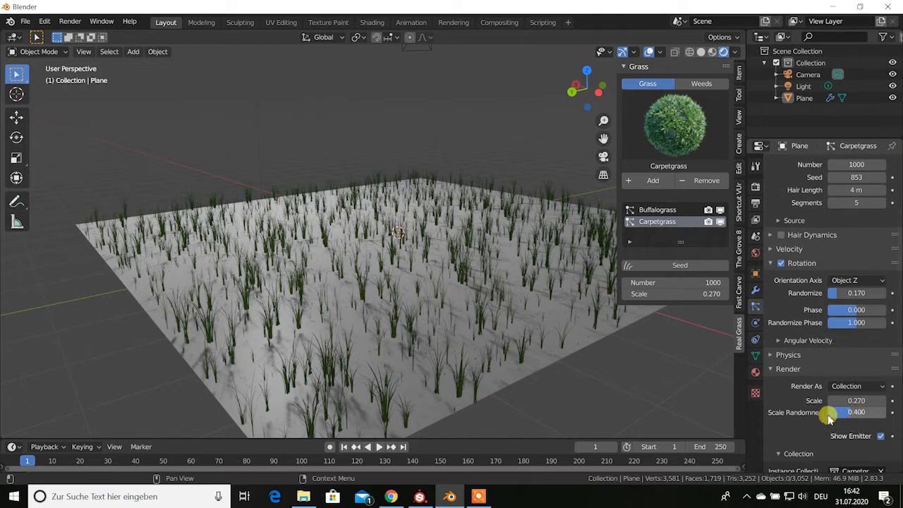
pyautogui.moveTo(856, 400)
pyautogui.mouseDown()
pyautogui.moveTo(882, 400)
pyautogui.moveTo(843, 400)
pyautogui.moveTo(864, 413)
pyautogui.mouseUp()
pyautogui.moveTo(520, 379)
pyautogui.mouseDown(button='middle')
pyautogui.moveTo(445, 379)
pyautogui.moveTo(444, 281)
pyautogui.moveTo(452, 322)
pyautogui.moveTo(463, 322)
pyautogui.mouseUp(button='middle')
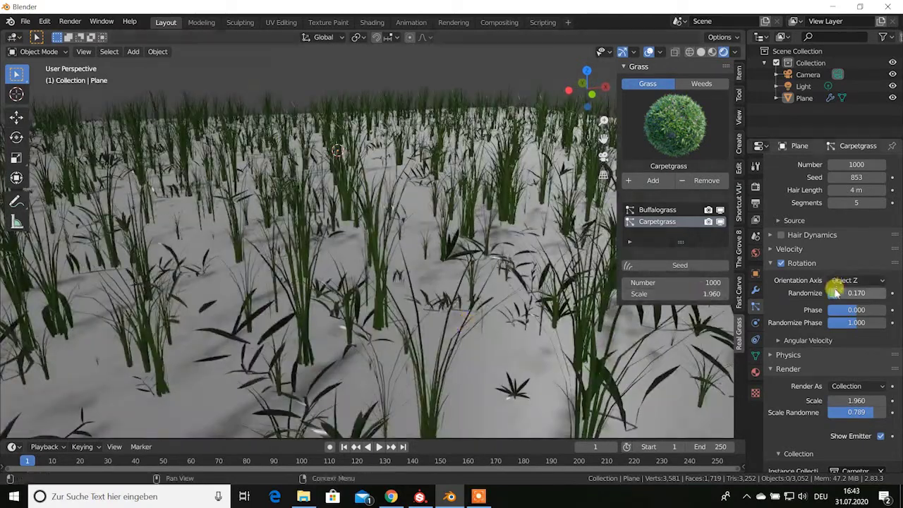
# Set Carpetgrass rotation randomize to 0.000 and push its render scale up to 3.310.
pyautogui.scroll(2, 836, 292)
pyautogui.scroll(1, 836, 292)
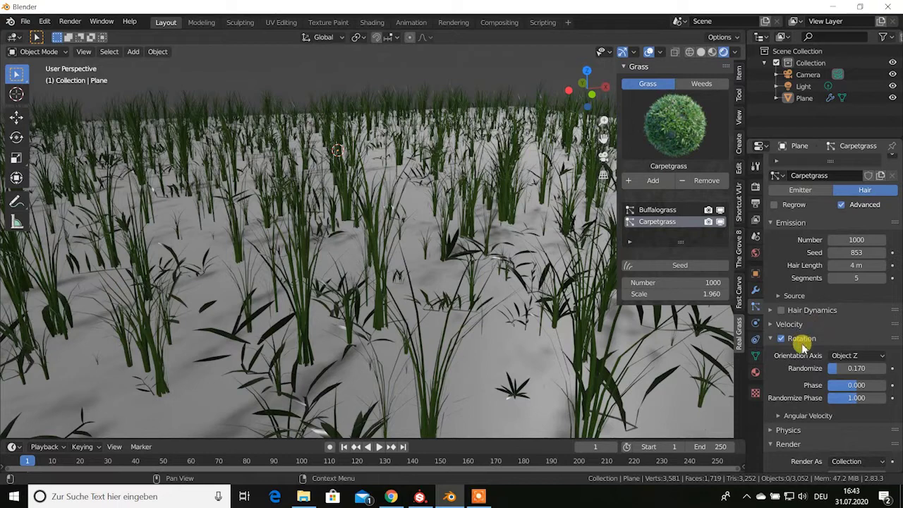
pyautogui.moveTo(859, 373); pyautogui.dragTo(833, 373)
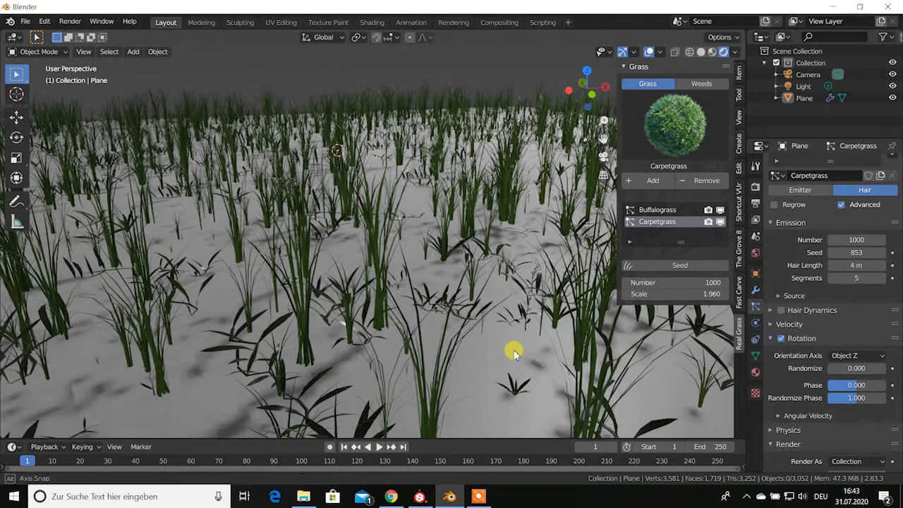
pyautogui.moveTo(514, 353)
pyautogui.mouseDown(button='middle')
pyautogui.moveTo(458, 355)
pyautogui.moveTo(448, 345)
pyautogui.moveTo(487, 346)
pyautogui.mouseUp(button='middle')
pyautogui.scroll(-2, 460, 354)
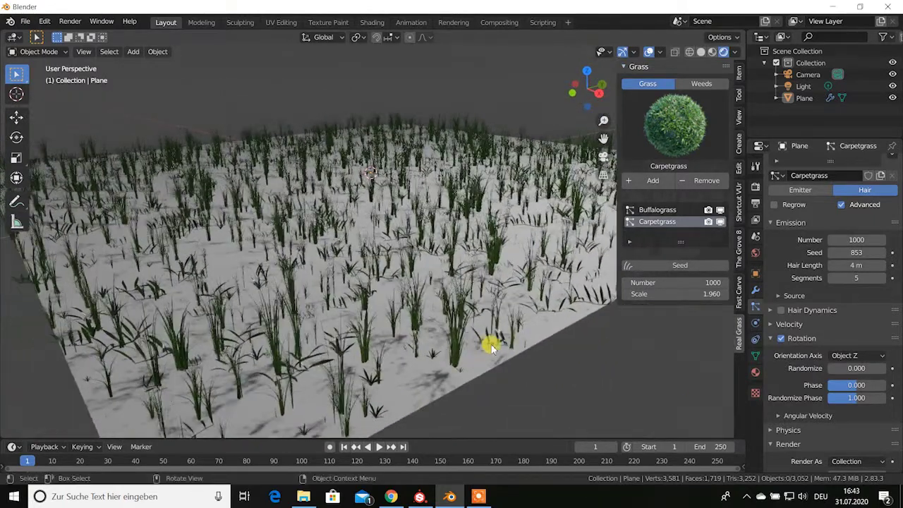
pyautogui.scroll(-2, 818, 422)
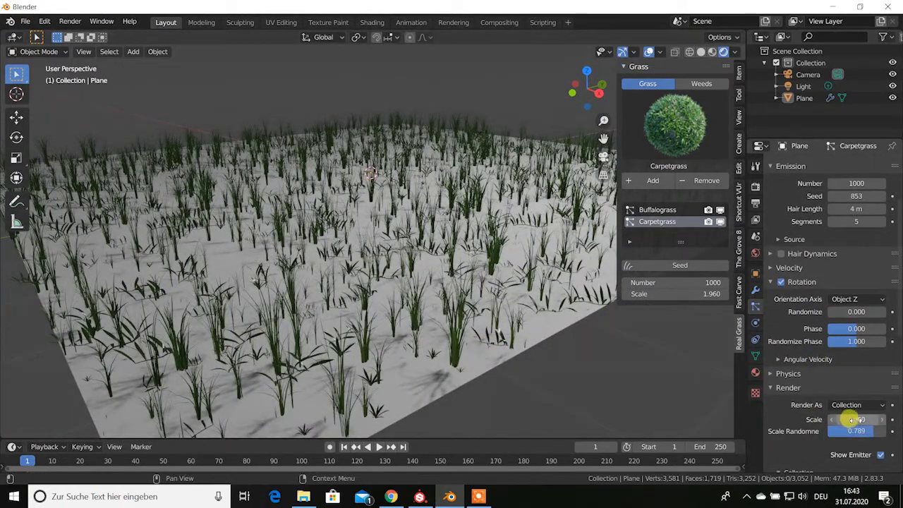
pyautogui.moveTo(854, 419)
pyautogui.mouseDown()
pyautogui.moveTo(878, 419)
pyautogui.moveTo(857, 419)
pyautogui.mouseUp()
pyautogui.moveTo(487, 377)
pyautogui.mouseDown(button='middle')
pyautogui.moveTo(436, 349)
pyautogui.moveTo(413, 378)
pyautogui.moveTo(360, 363)
pyautogui.moveTo(536, 211)
pyautogui.mouseUp(button='middle')
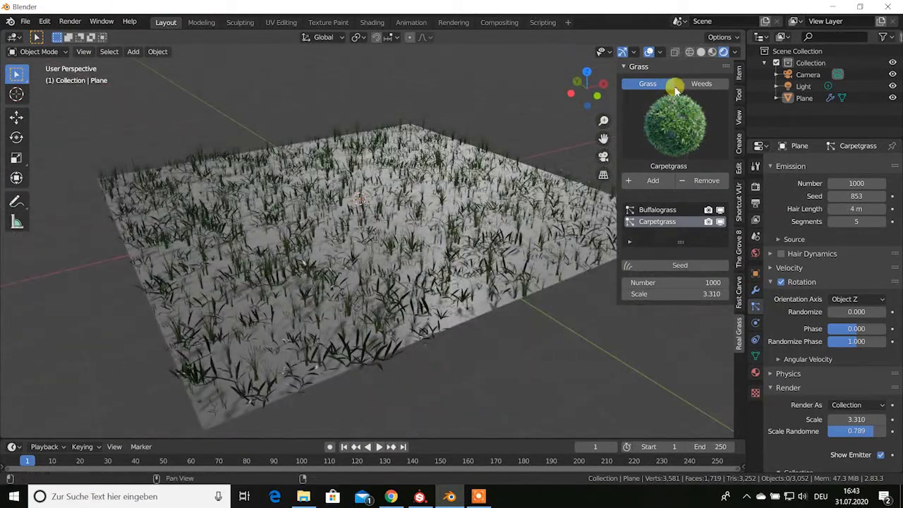
# Switch Real Grass to weed presets and add Clover as a new hair system.
pyautogui.click(705, 84)
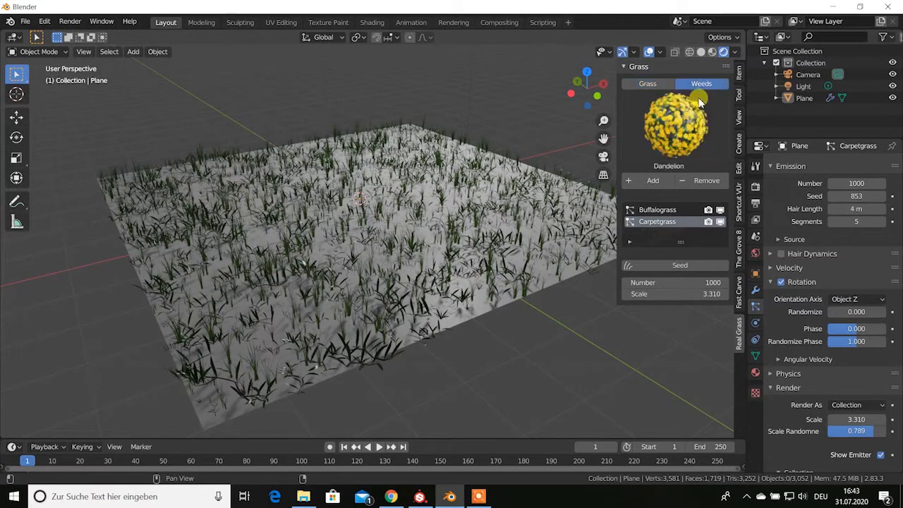
pyautogui.click(686, 139)
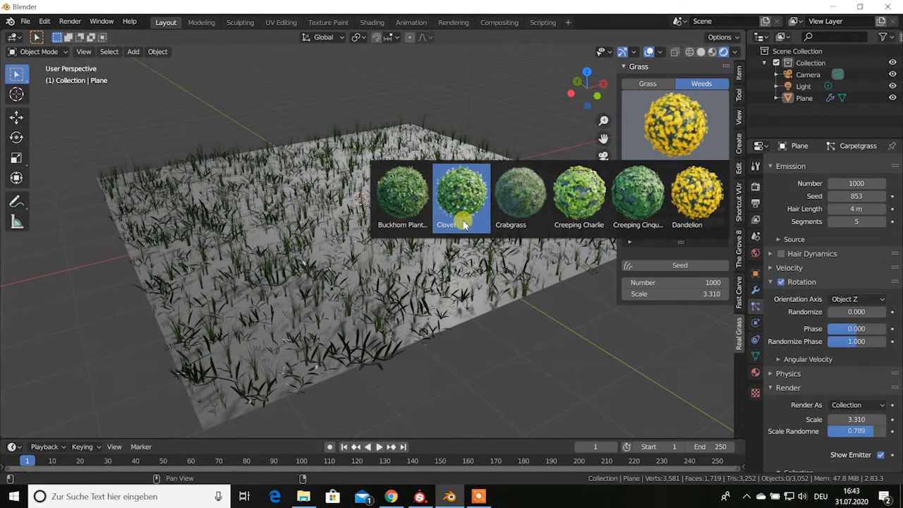
pyautogui.click(465, 214)
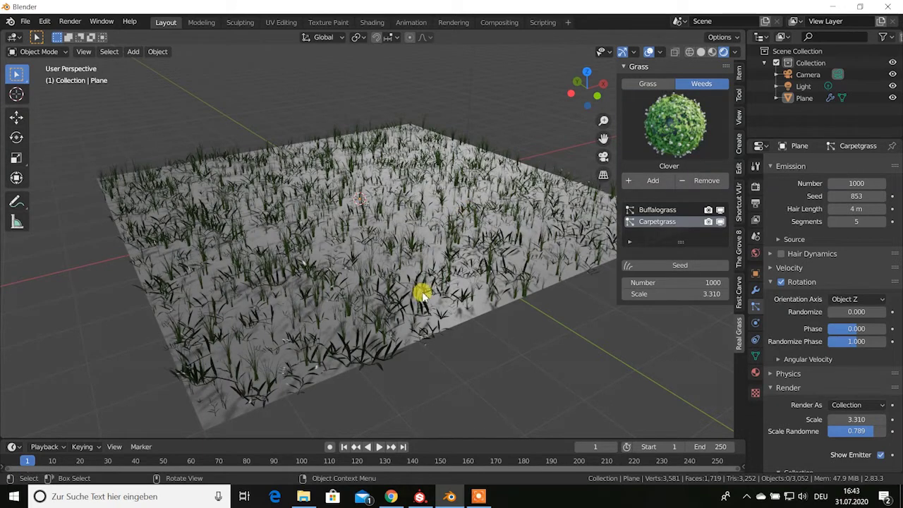
pyautogui.moveTo(422, 297); pyautogui.dragTo(439, 292, button='middle')
pyautogui.click(650, 182)
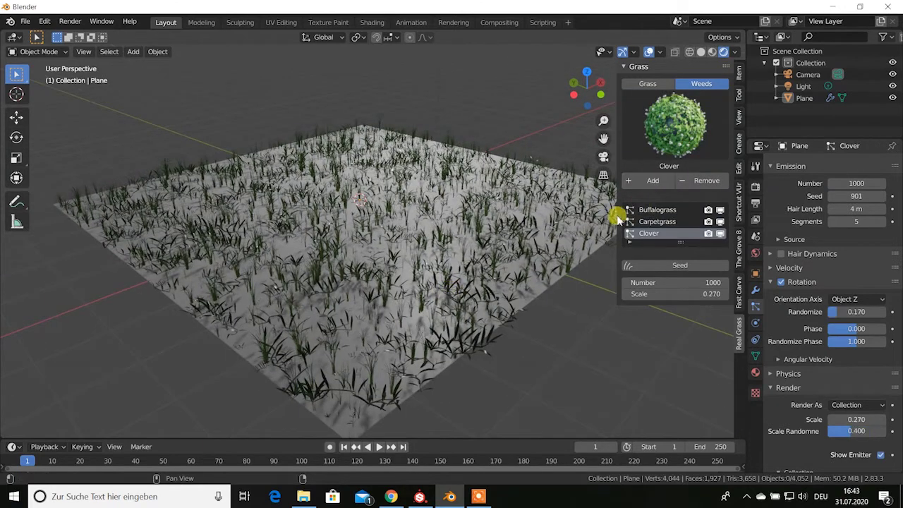
# Reposition the view and panels to work on the Clover particle settings.
pyautogui.scroll(1, 838, 225)
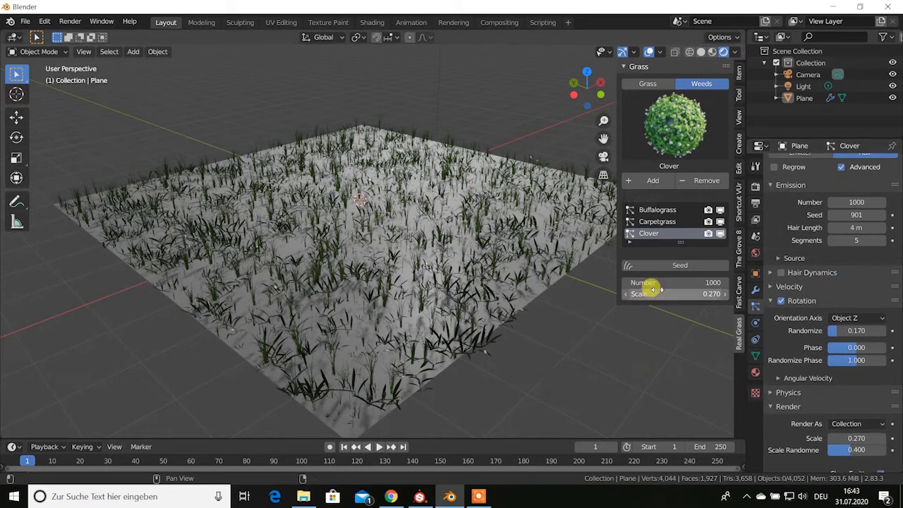
pyautogui.moveTo(458, 290)
pyautogui.mouseDown(button='middle')
pyautogui.moveTo(374, 295)
pyautogui.moveTo(720, 247)
pyautogui.mouseUp(button='middle')
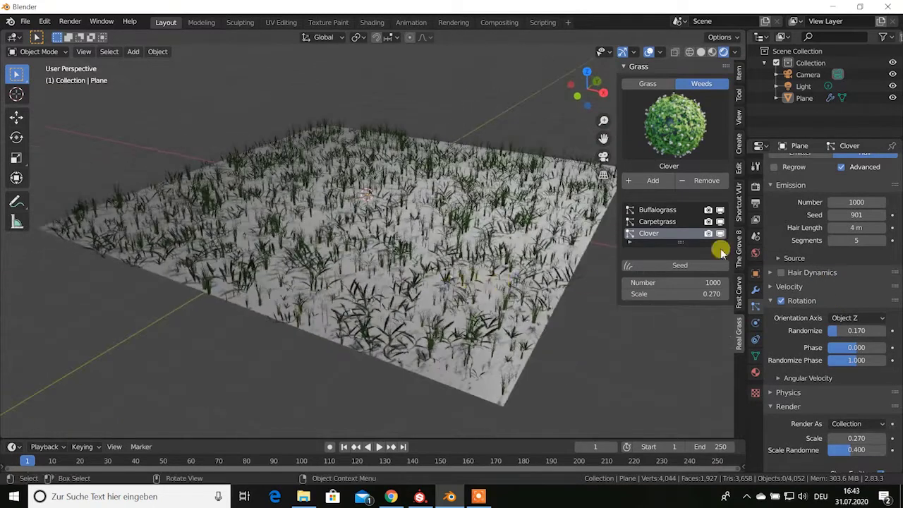
pyautogui.scroll(1, 827, 234)
pyautogui.scroll(1, 829, 236)
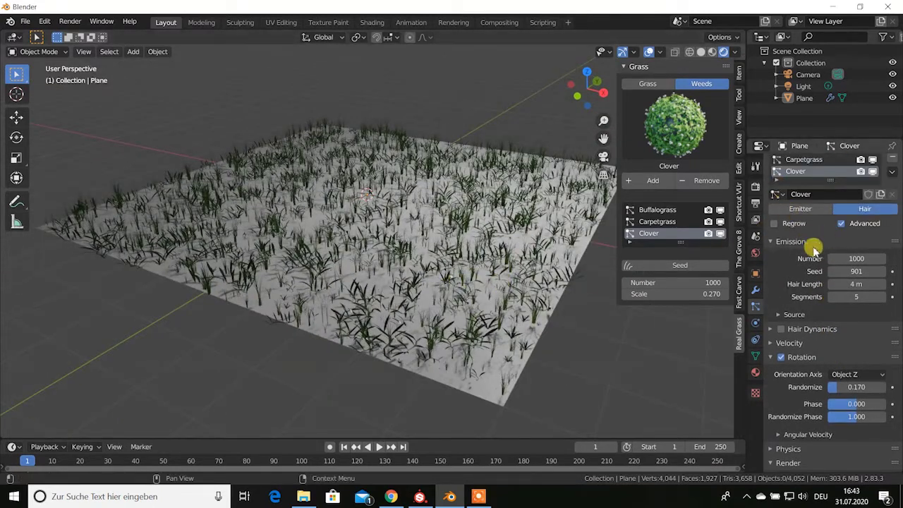
pyautogui.click(650, 234)
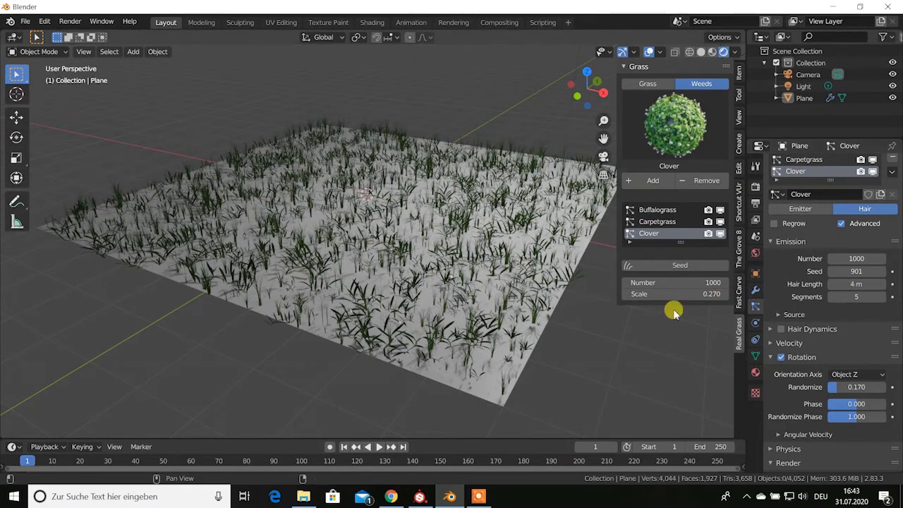
pyautogui.moveTo(521, 296); pyautogui.dragTo(526, 310, button='middle')
# Give the clover render scale 3.530 and rotation randomize 0.233.
pyautogui.scroll(2, 530, 316)
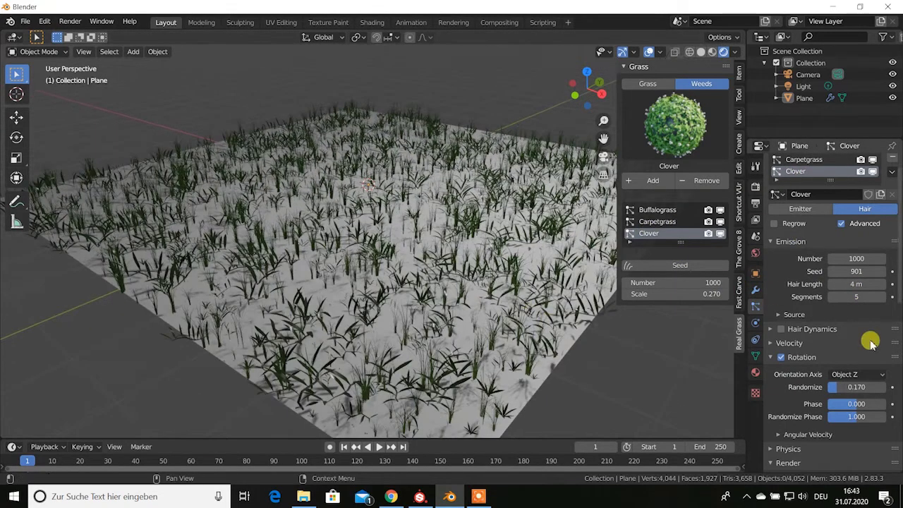
pyautogui.scroll(-2, 798, 410)
pyautogui.scroll(-2, 805, 426)
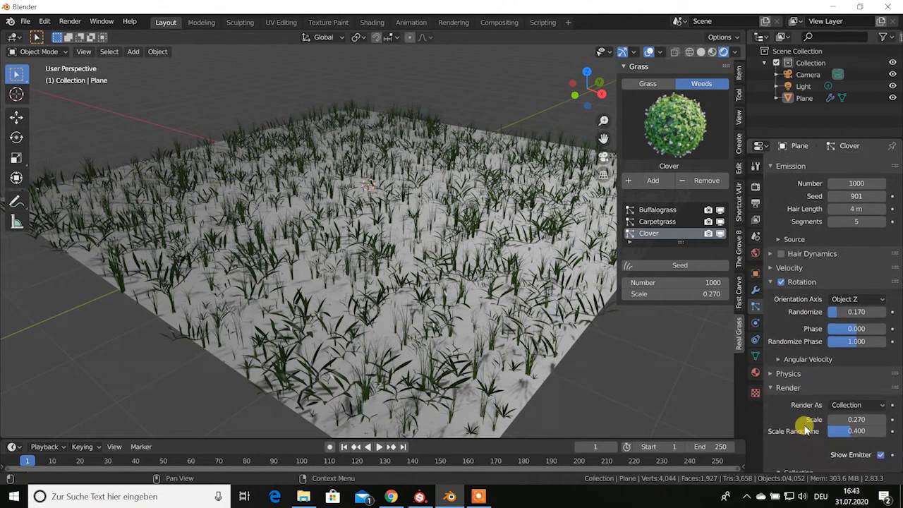
pyautogui.scroll(-1, 850, 434)
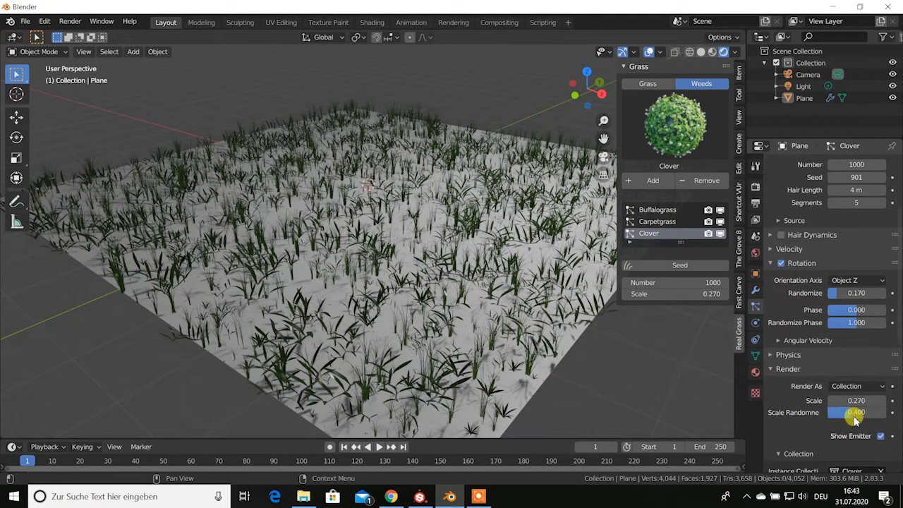
pyautogui.moveTo(845, 401)
pyautogui.mouseDown()
pyautogui.moveTo(875, 400)
pyautogui.moveTo(882, 414)
pyautogui.moveTo(865, 401)
pyautogui.mouseUp()
pyautogui.scroll(2, 782, 327)
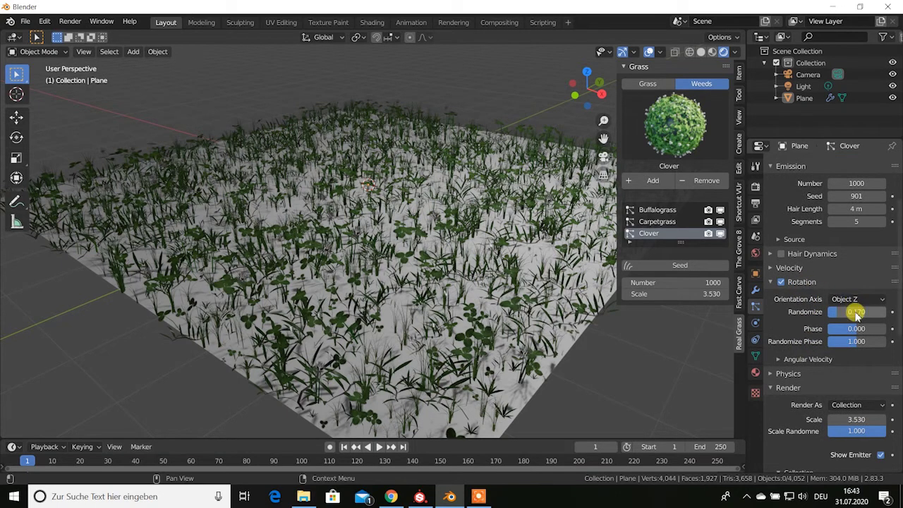
pyautogui.moveTo(857, 315)
pyautogui.mouseDown()
pyautogui.moveTo(833, 316)
pyautogui.moveTo(875, 311)
pyautogui.mouseUp()
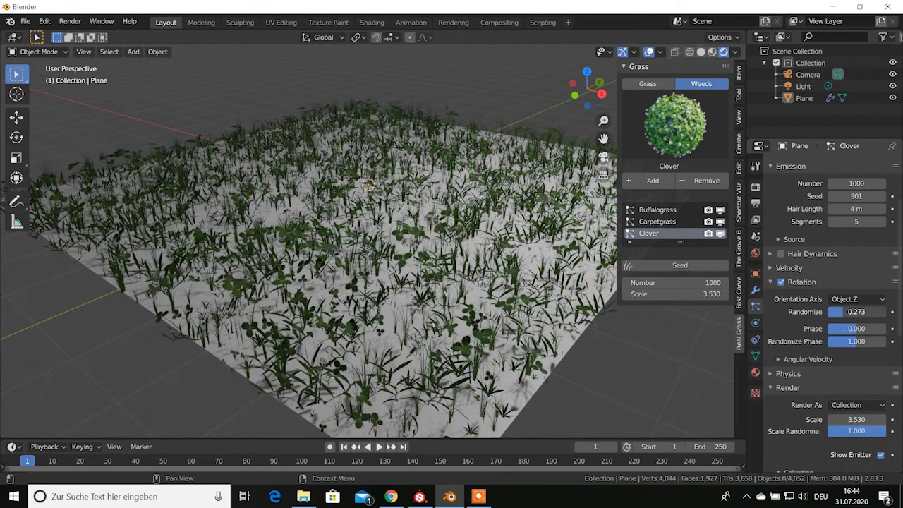
pyautogui.moveTo(367, 342)
pyautogui.mouseDown(button='middle')
pyautogui.moveTo(347, 318)
pyautogui.moveTo(407, 328)
pyautogui.moveTo(278, 327)
pyautogui.moveTo(359, 332)
pyautogui.moveTo(280, 330)
pyautogui.moveTo(351, 329)
pyautogui.mouseUp(button='middle')
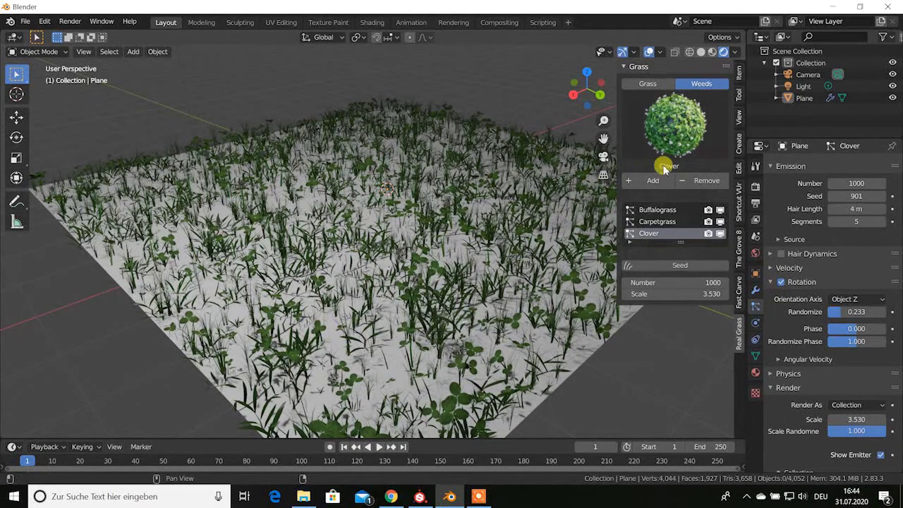
# Pick Dandelion from the weed gallery and add it to the plane as a new weed layer.
pyautogui.click(688, 132)
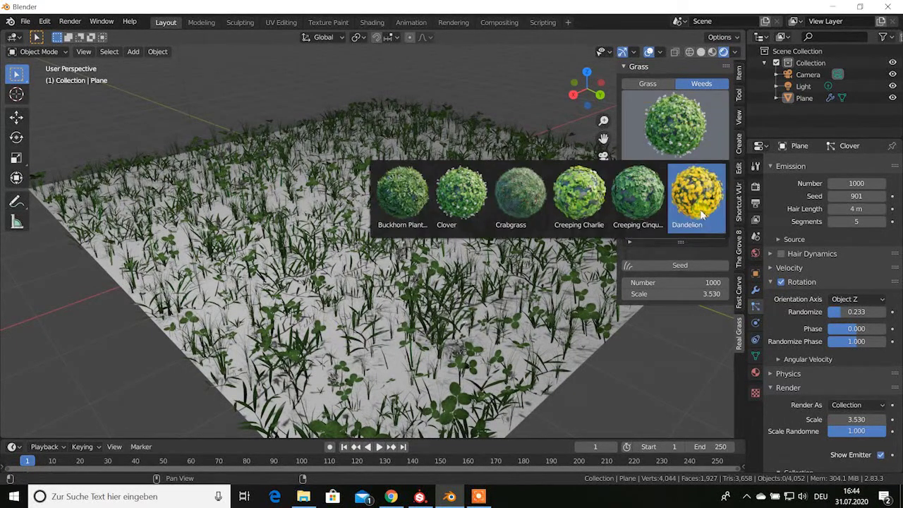
pyautogui.click(661, 127)
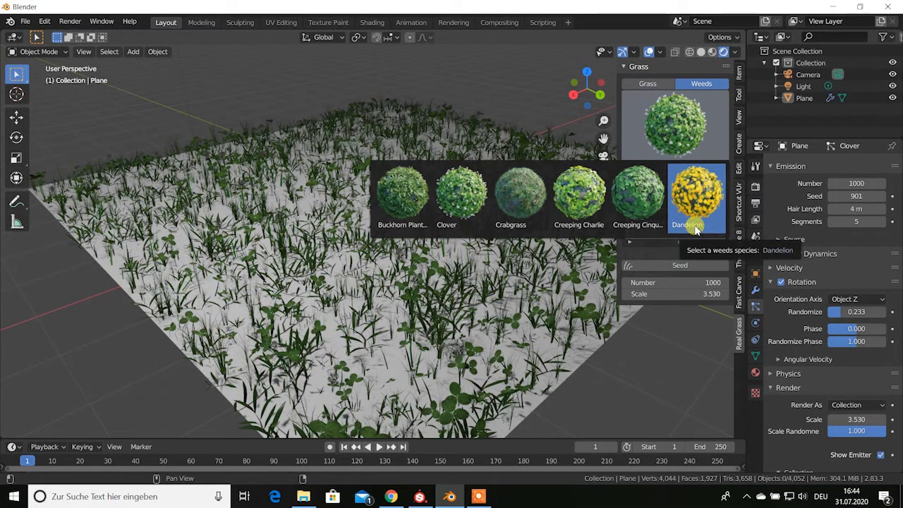
pyautogui.click(700, 212)
pyautogui.moveTo(458, 292); pyautogui.dragTo(462, 297, button='middle')
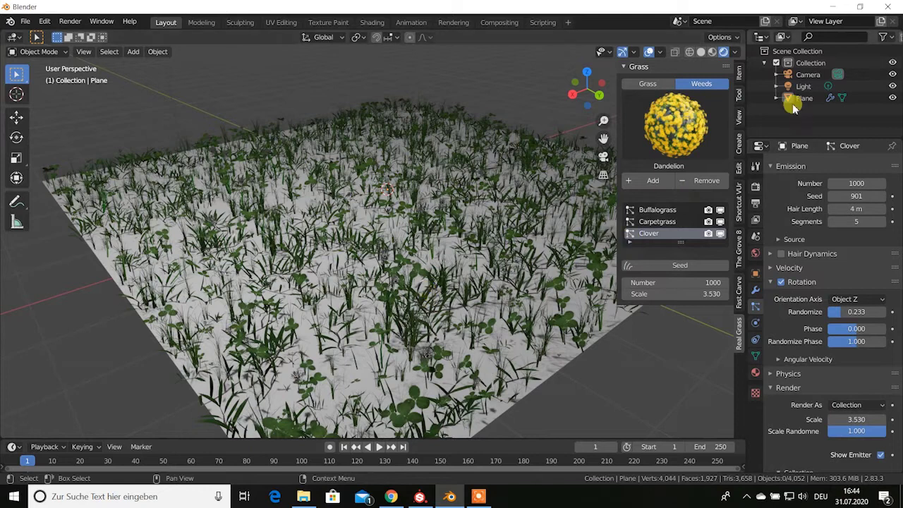
pyautogui.scroll(2, 807, 204)
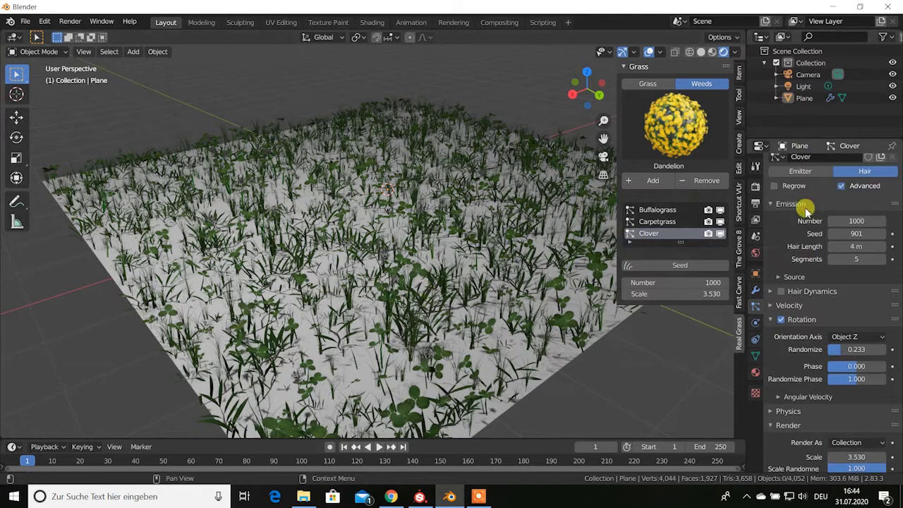
pyautogui.click(653, 182)
# Set the dandelion render scale to 0.530 and scale randomness to 1.000.
pyautogui.scroll(4, 816, 219)
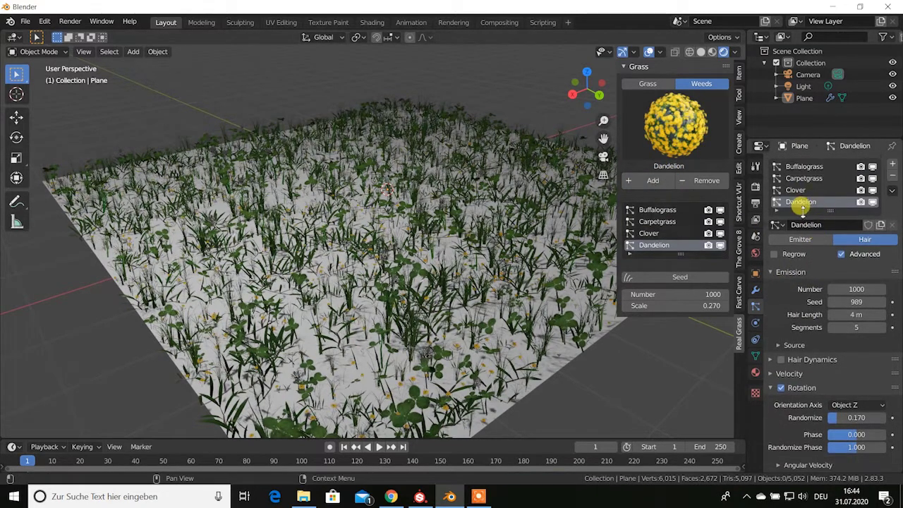
pyautogui.moveTo(465, 331)
pyautogui.mouseDown(button='middle')
pyautogui.moveTo(376, 316)
pyautogui.moveTo(429, 313)
pyautogui.mouseUp(button='middle')
pyautogui.scroll(-3, 804, 413)
pyautogui.scroll(-2, 808, 415)
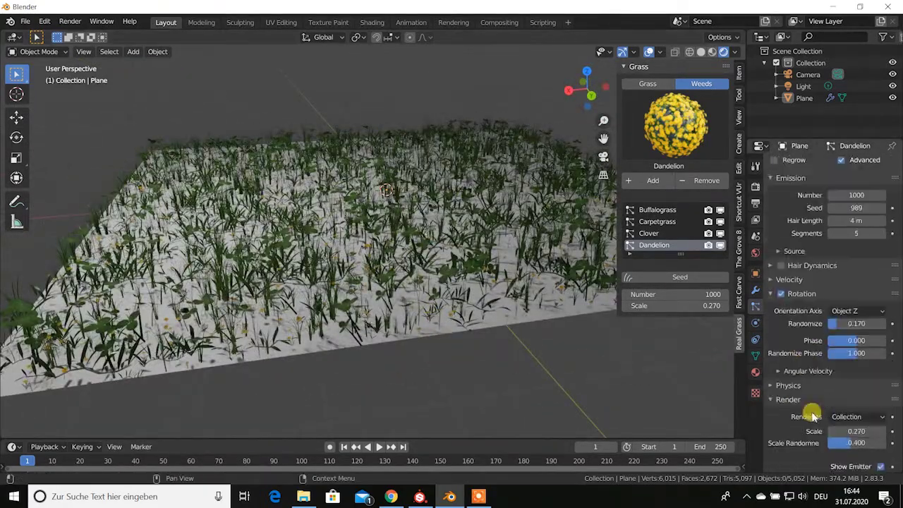
pyautogui.scroll(-1, 825, 415)
pyautogui.moveTo(848, 413); pyautogui.dragTo(875, 413)
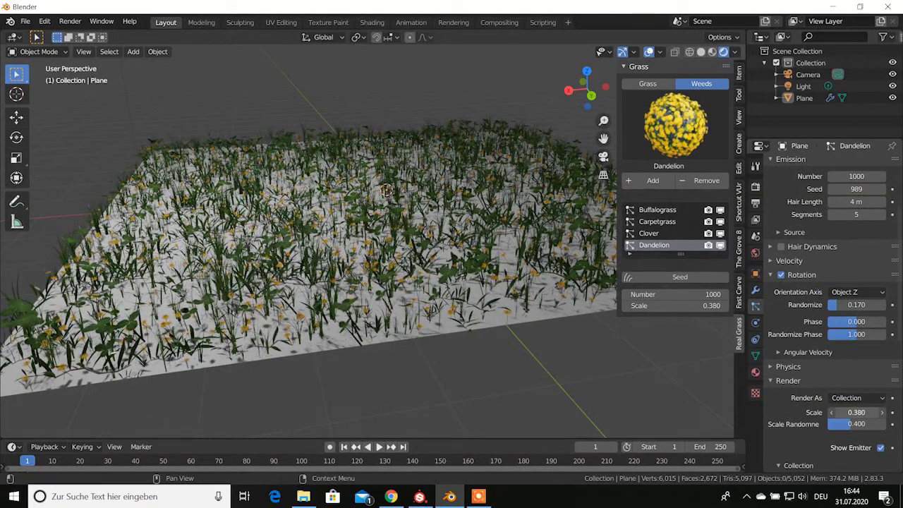
pyautogui.moveTo(389, 377)
pyautogui.mouseDown(button='middle')
pyautogui.moveTo(323, 353)
pyautogui.moveTo(333, 357)
pyautogui.mouseUp(button='middle')
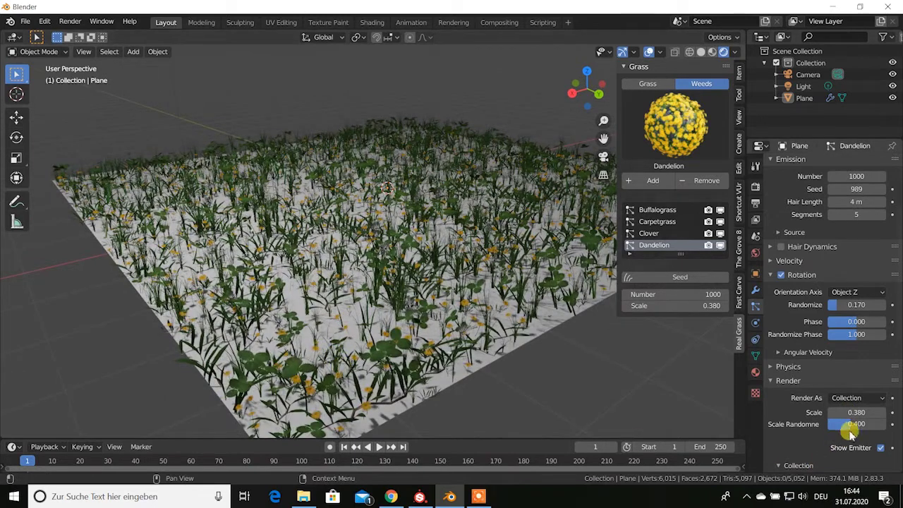
pyautogui.moveTo(856, 424)
pyautogui.mouseDown()
pyautogui.moveTo(879, 424)
pyautogui.moveTo(868, 413)
pyautogui.mouseUp()
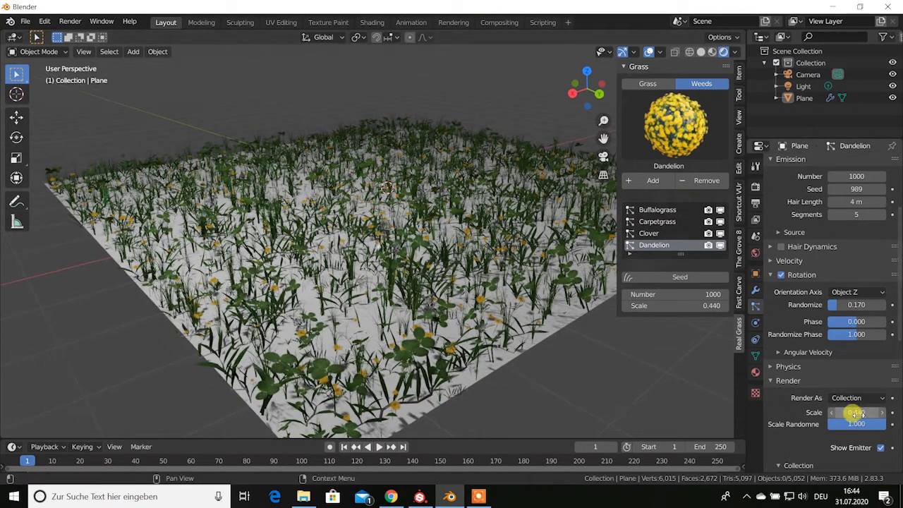
pyautogui.moveTo(840, 413)
pyautogui.mouseDown()
pyautogui.moveTo(858, 412)
pyautogui.moveTo(847, 412)
pyautogui.mouseUp()
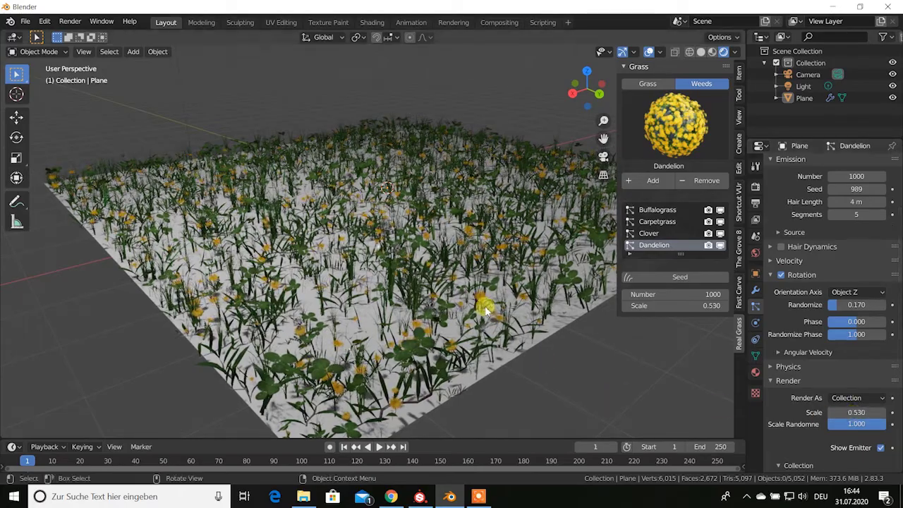
pyautogui.moveTo(493, 296)
pyautogui.mouseDown(button='middle')
pyautogui.moveTo(386, 321)
pyautogui.moveTo(532, 281)
pyautogui.moveTo(534, 262)
pyautogui.mouseUp(button='middle')
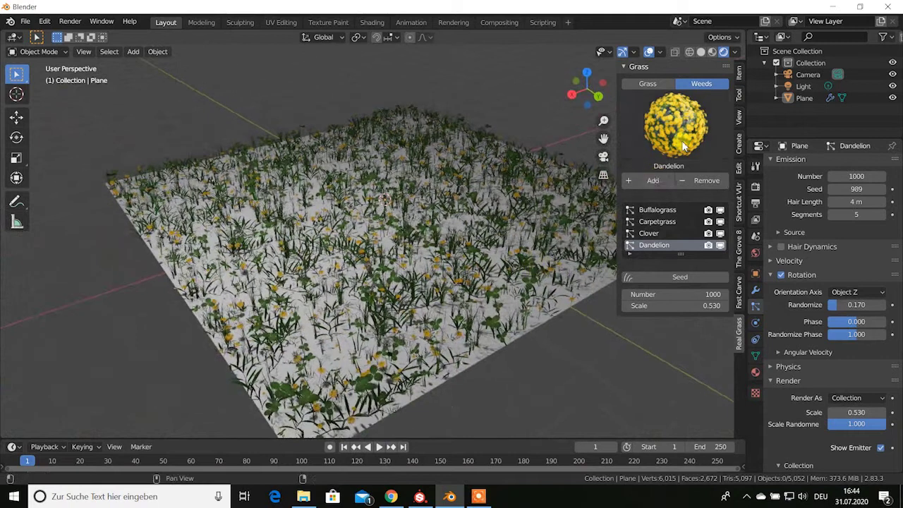
# Add a second Clover weed layer and change its random seed.
pyautogui.click(677, 134)
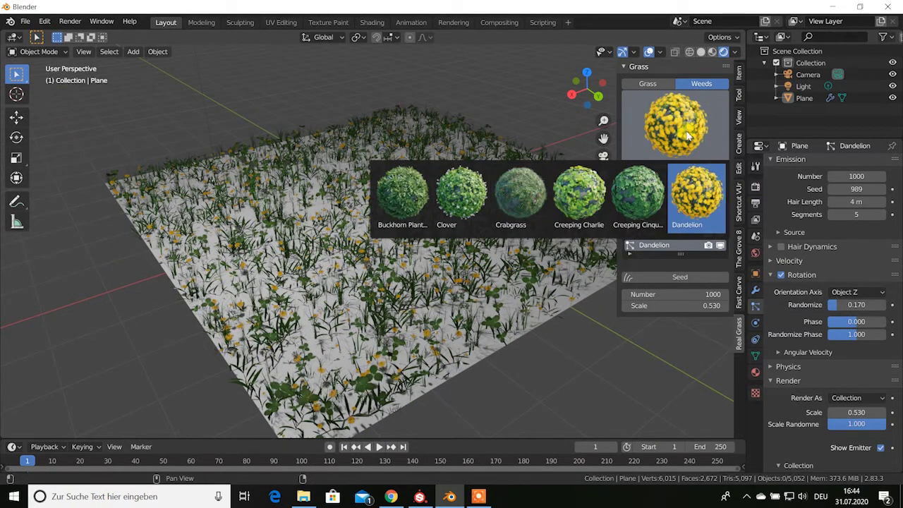
pyautogui.click(477, 203)
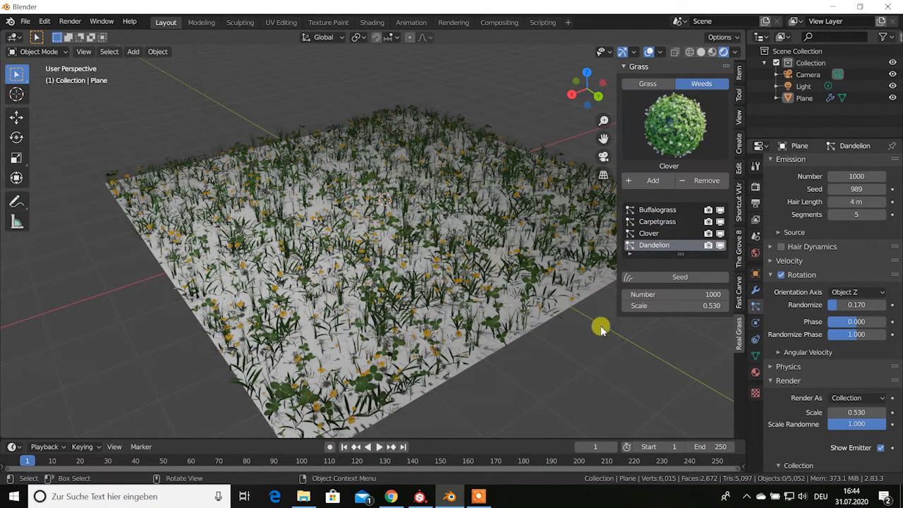
pyautogui.keyDown('shift'); pyautogui.moveTo(497, 330); pyautogui.dragTo(484, 322, button='middle'); pyautogui.keyUp('shift')
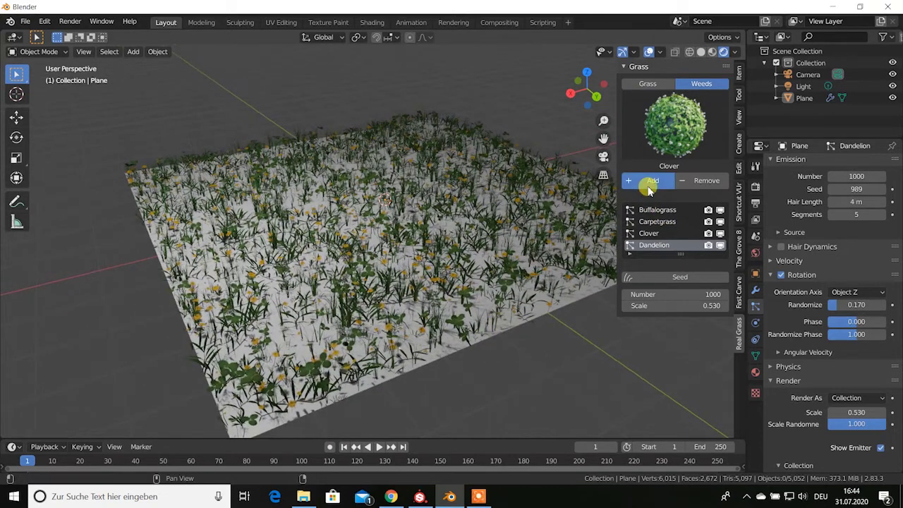
pyautogui.keyDown('shift'); pyautogui.moveTo(488, 304); pyautogui.dragTo(489, 297, button='middle'); pyautogui.keyUp('shift')
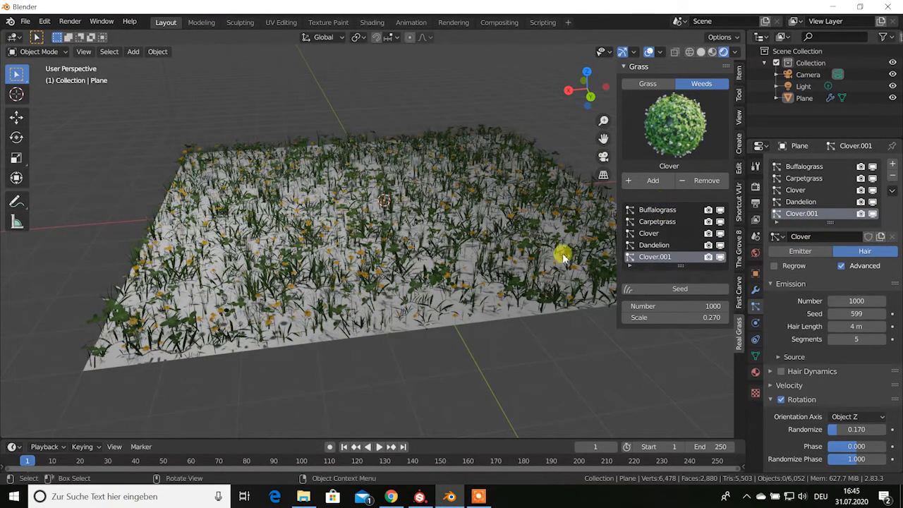
pyautogui.moveTo(398, 312); pyautogui.dragTo(439, 313, button='middle')
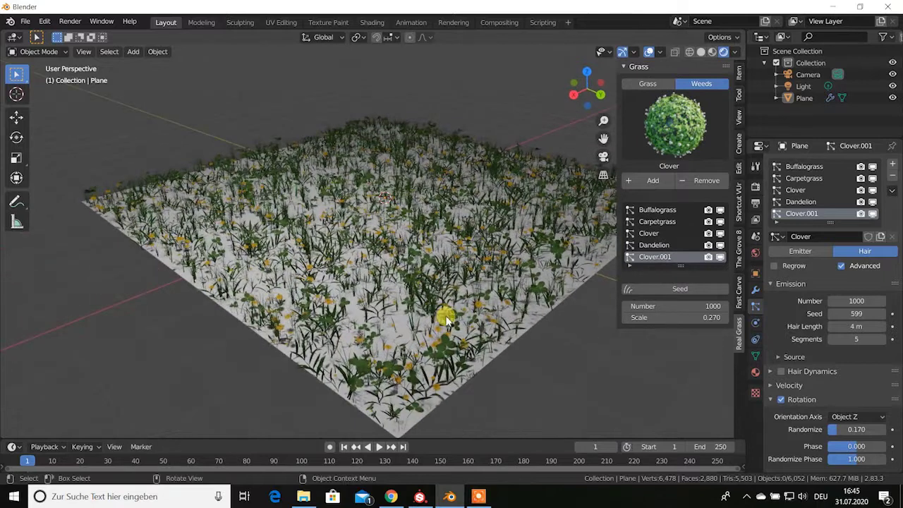
pyautogui.scroll(2, 443, 317)
pyautogui.moveTo(854, 313); pyautogui.dragTo(871, 314)
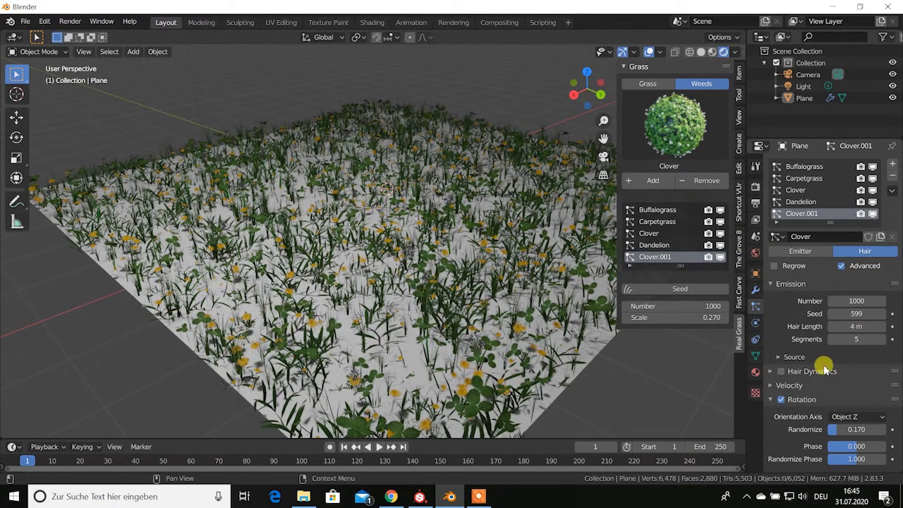
# Try larger sizes for the Clover.001 layer, undo them, then remove the duplicate layer.
pyautogui.scroll(-2, 826, 366)
pyautogui.scroll(-2, 830, 380)
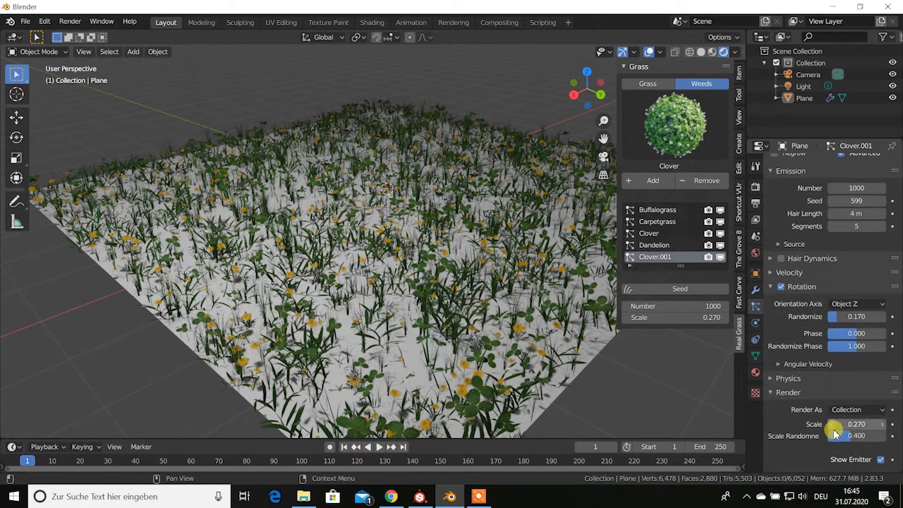
pyautogui.moveTo(845, 424); pyautogui.dragTo(871, 424)
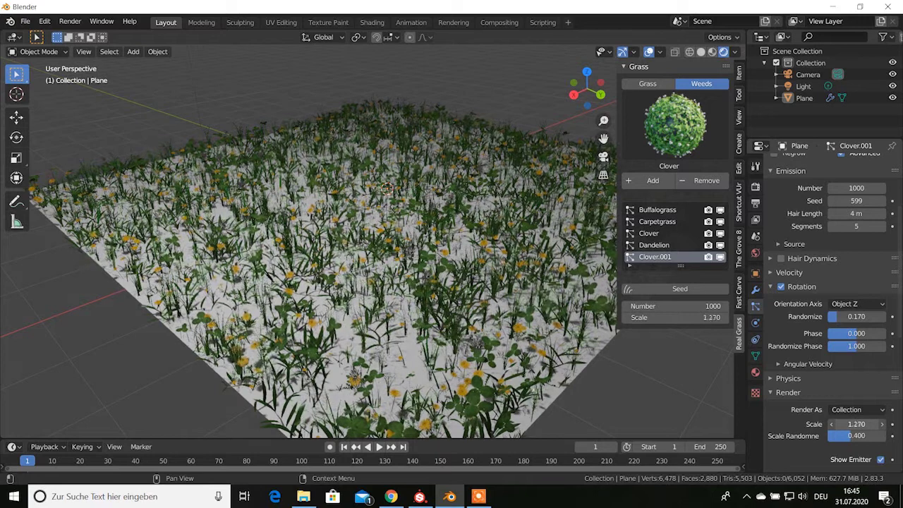
pyautogui.moveTo(871, 424)
pyautogui.mouseDown()
pyautogui.moveTo(893, 424)
pyautogui.moveTo(874, 424)
pyautogui.mouseUp()
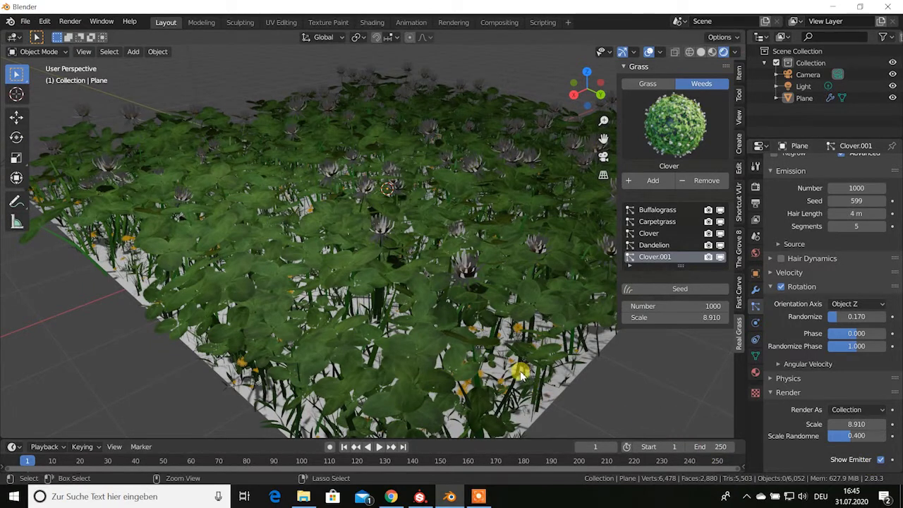
pyautogui.hotkey('ctrl', 'z')
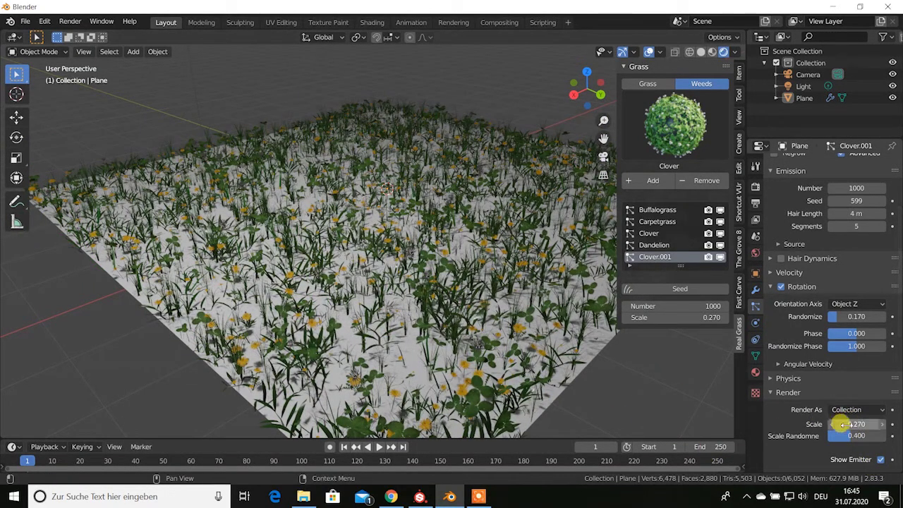
pyautogui.moveTo(857, 424); pyautogui.dragTo(875, 424)
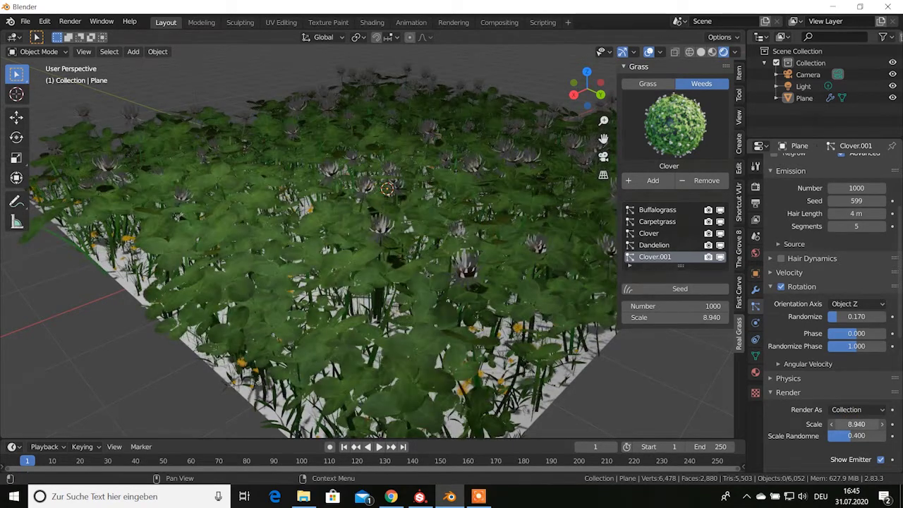
pyautogui.moveTo(857, 424)
pyautogui.mouseDown()
pyautogui.moveTo(840, 424)
pyautogui.moveTo(875, 424)
pyautogui.moveTo(851, 424)
pyautogui.mouseUp()
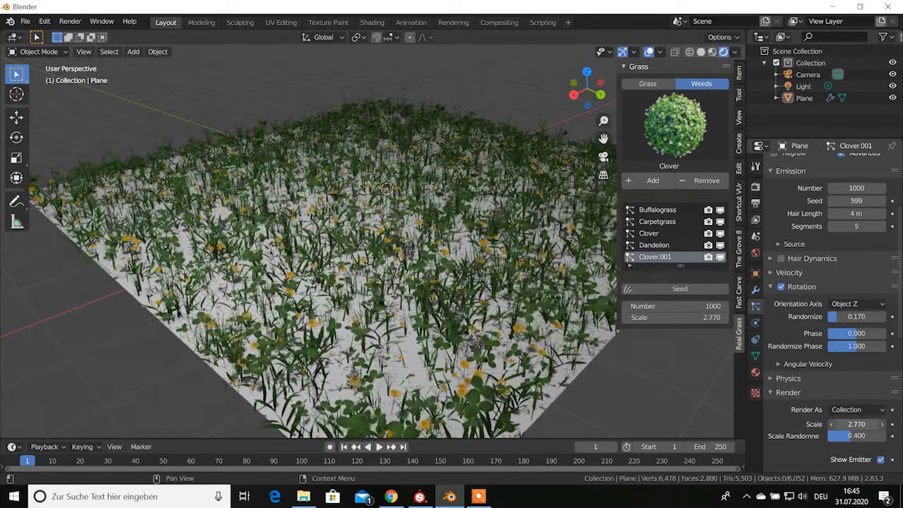
pyautogui.scroll(3, 845, 310)
pyautogui.scroll(2, 825, 243)
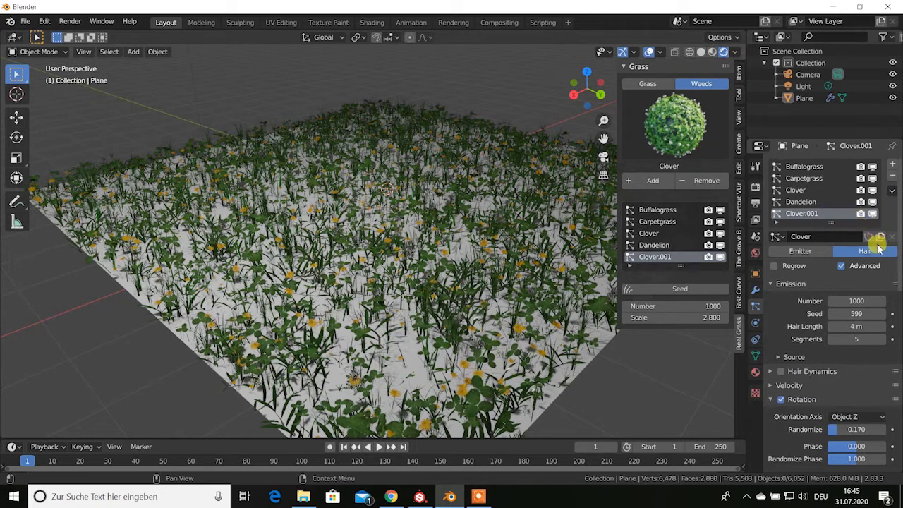
pyautogui.click(892, 176)
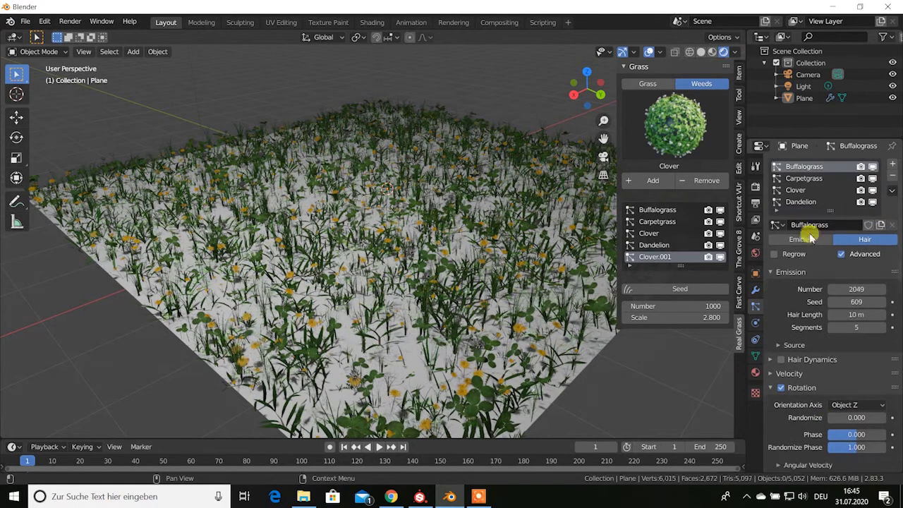
# Pick Red Fescue from the grass gallery and add it to the plane.
pyautogui.click(680, 143)
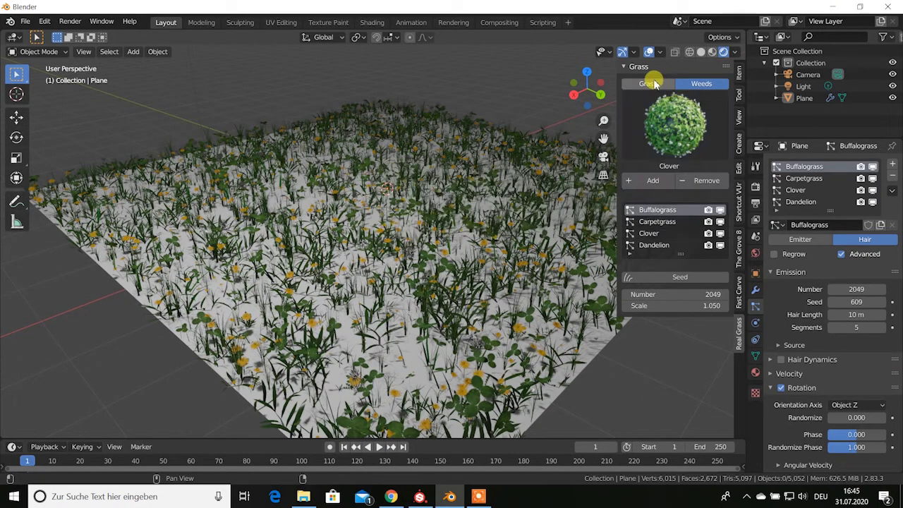
pyautogui.click(648, 83)
pyautogui.click(674, 139)
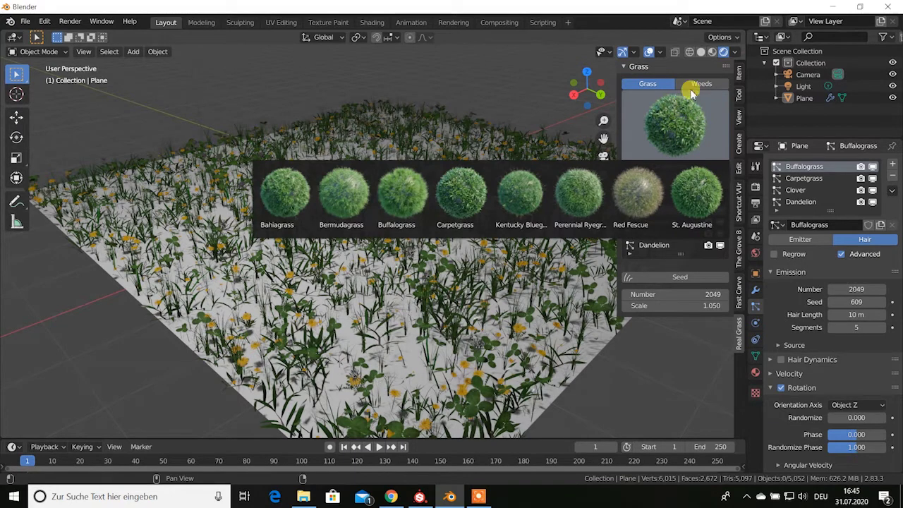
pyautogui.click(665, 127)
pyautogui.click(648, 198)
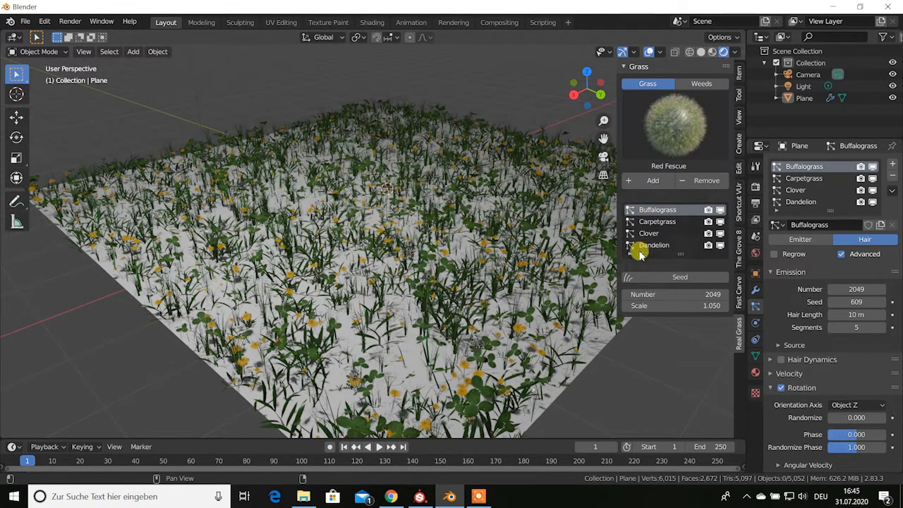
pyautogui.click(648, 181)
# Set the Red Fescue render scale to 3.29 with scale randomness 1.0.
pyautogui.scroll(-2, 832, 331)
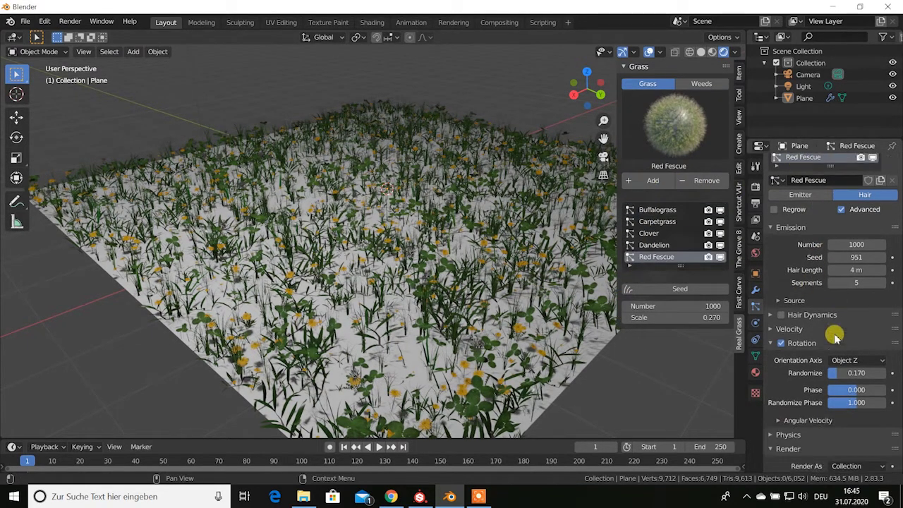
pyautogui.scroll(-2, 841, 357)
pyautogui.scroll(-2, 811, 406)
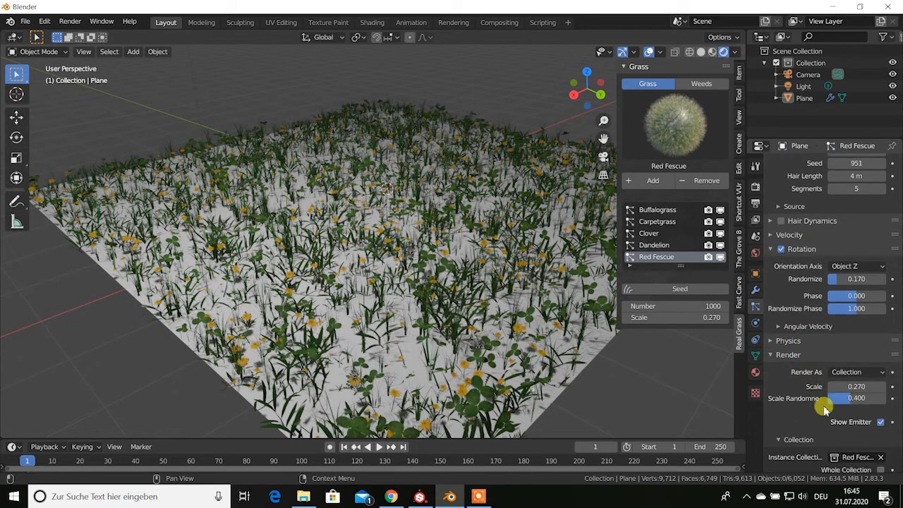
pyautogui.press('BackSpace')
pyautogui.write('3.730')
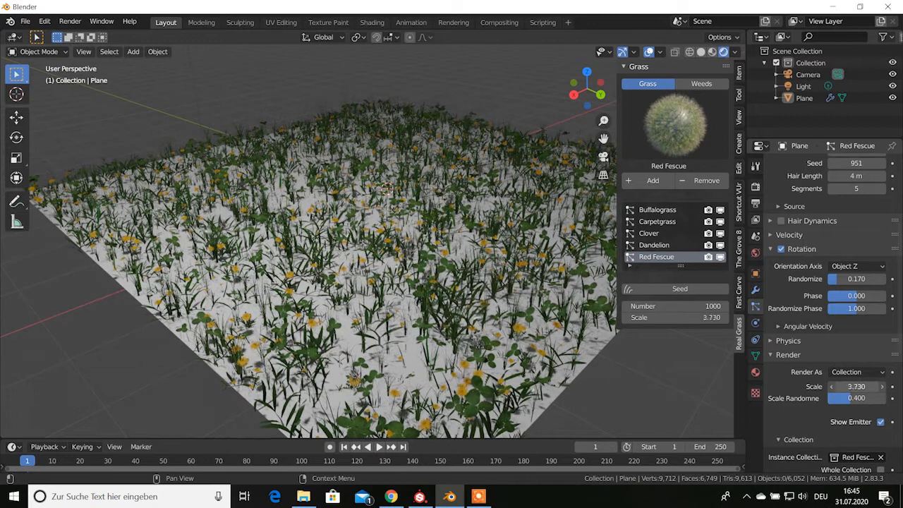
pyautogui.moveTo(855, 386)
pyautogui.mouseDown()
pyautogui.moveTo(889, 386)
pyautogui.moveTo(837, 386)
pyautogui.mouseUp()
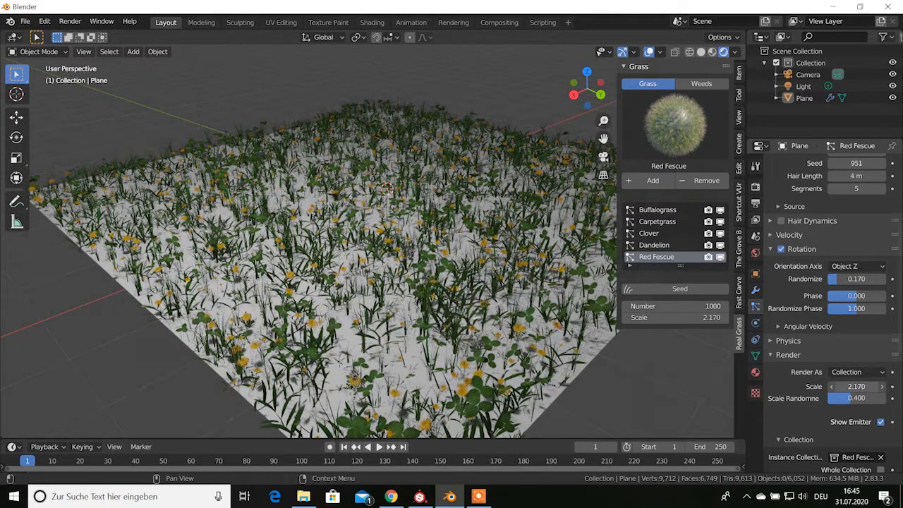
pyautogui.moveTo(856, 386); pyautogui.dragTo(882, 400)
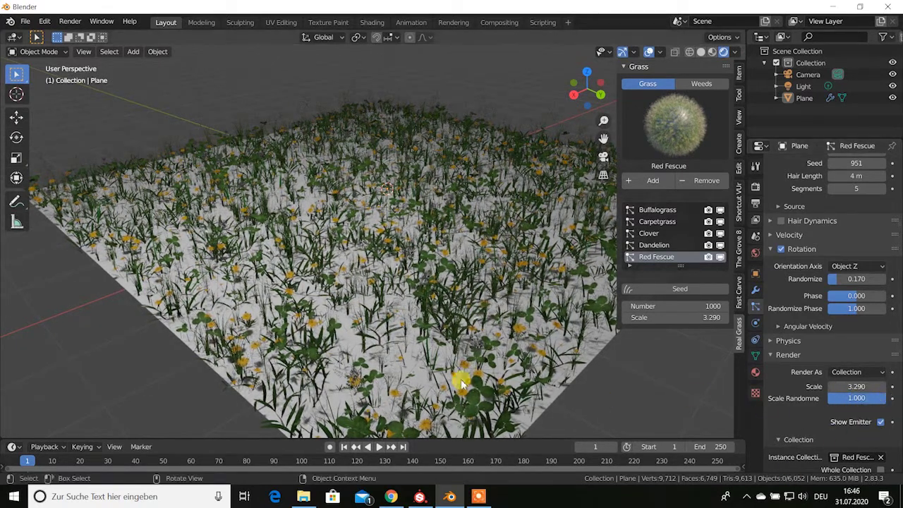
pyautogui.moveTo(462, 379)
pyautogui.mouseDown(button='middle')
pyautogui.moveTo(401, 355)
pyautogui.moveTo(348, 353)
pyautogui.mouseUp(button='middle')
# Raise the Red Fescue emission number to 3000 strands and reselect the plane.
pyautogui.scroll(3, 419, 355)
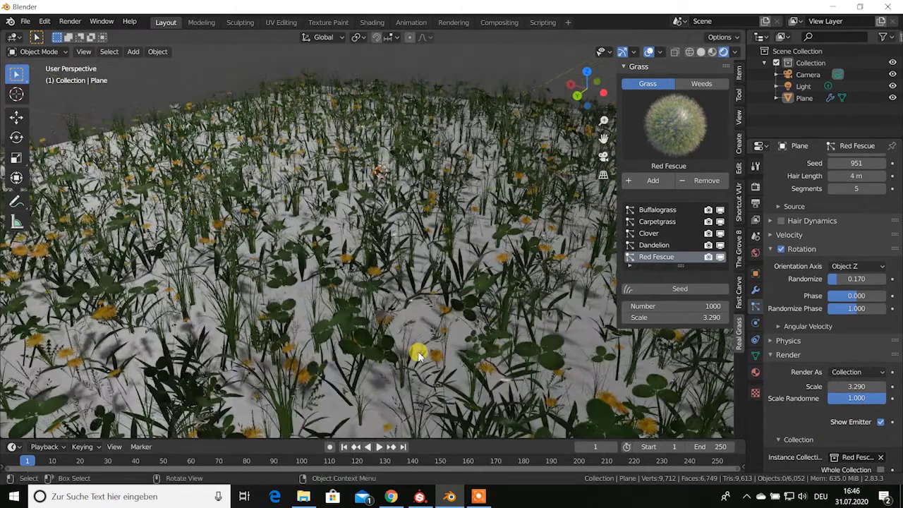
pyautogui.scroll(2, 790, 298)
pyautogui.scroll(3, 847, 301)
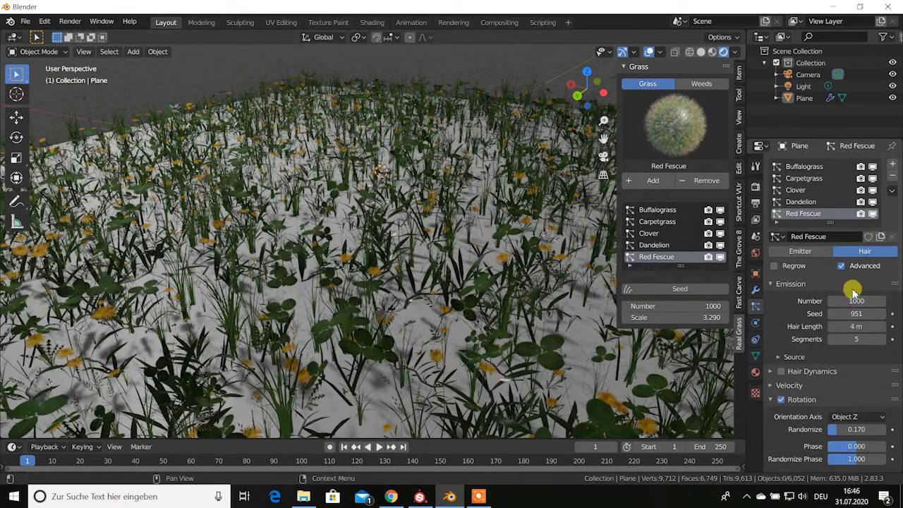
pyautogui.click(854, 300)
pyautogui.write('3000')
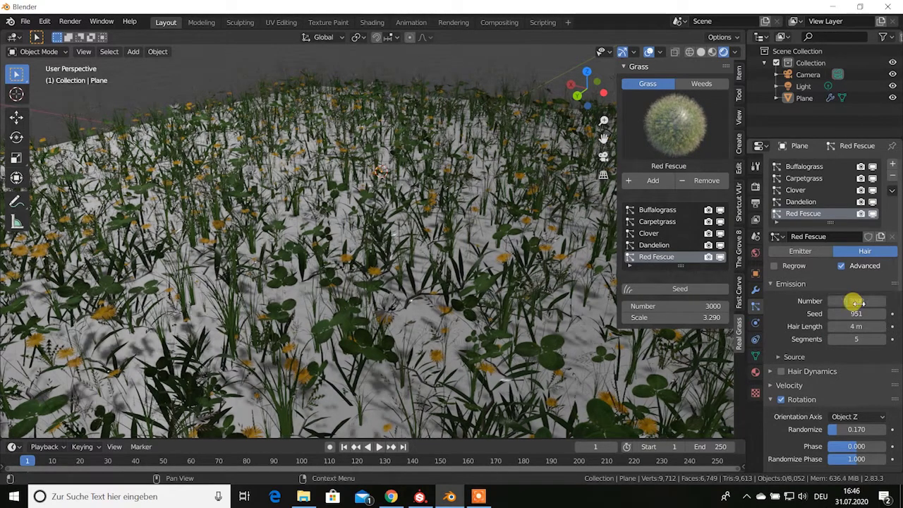
pyautogui.press('Return')
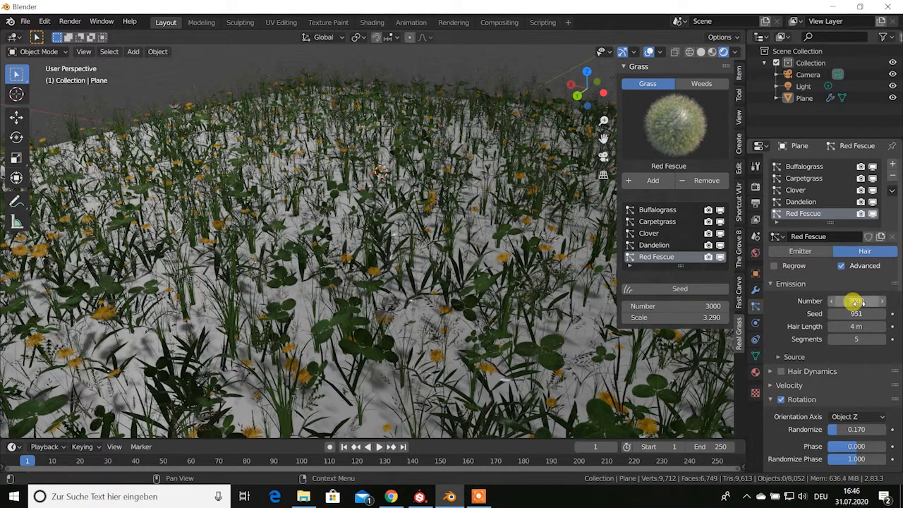
pyautogui.moveTo(403, 377)
pyautogui.mouseDown(button='middle')
pyautogui.moveTo(393, 302)
pyautogui.moveTo(298, 317)
pyautogui.mouseUp(button='middle')
pyautogui.scroll(-5, 323, 301)
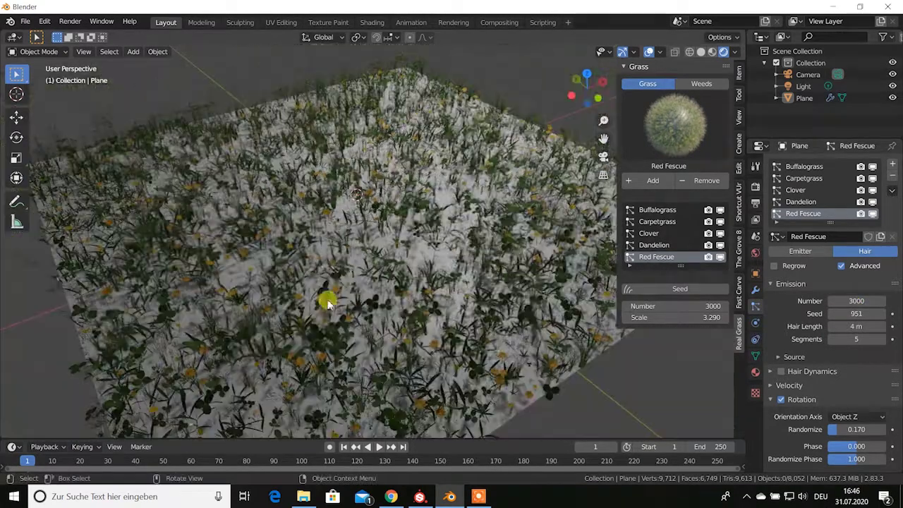
pyautogui.moveTo(353, 281)
pyautogui.mouseDown(button='middle')
pyautogui.moveTo(375, 283)
pyautogui.moveTo(417, 242)
pyautogui.mouseUp(button='middle')
pyautogui.click(419, 267)
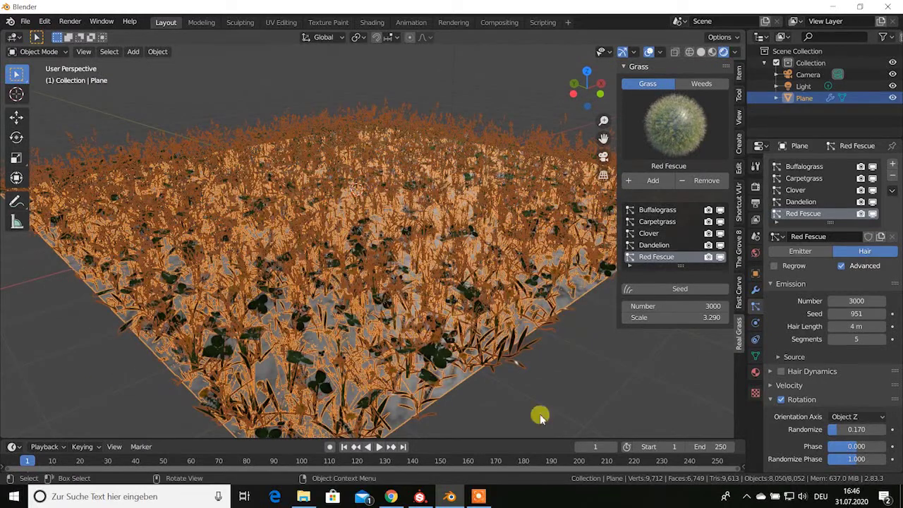
# Set the plane material's base colour to a dark reddish brown.
pyautogui.click(756, 373)
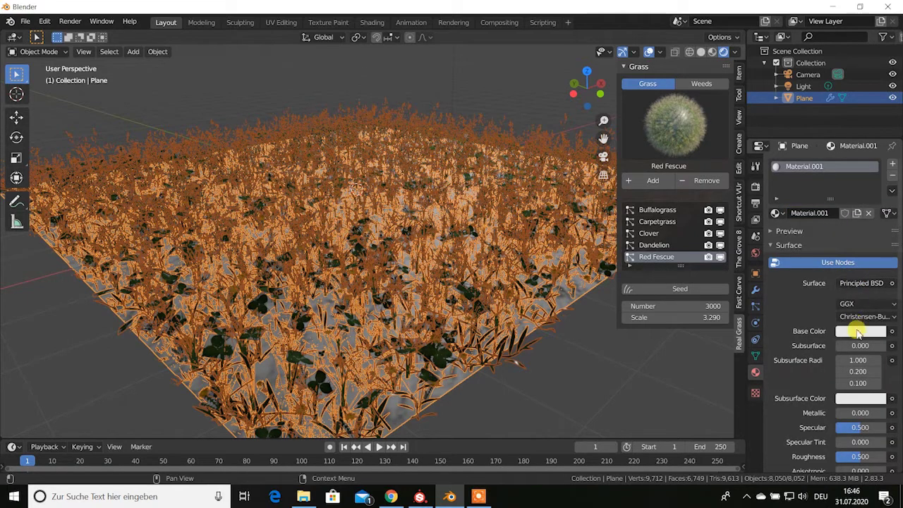
pyautogui.click(857, 332)
pyautogui.moveTo(877, 199); pyautogui.dragTo(876, 227)
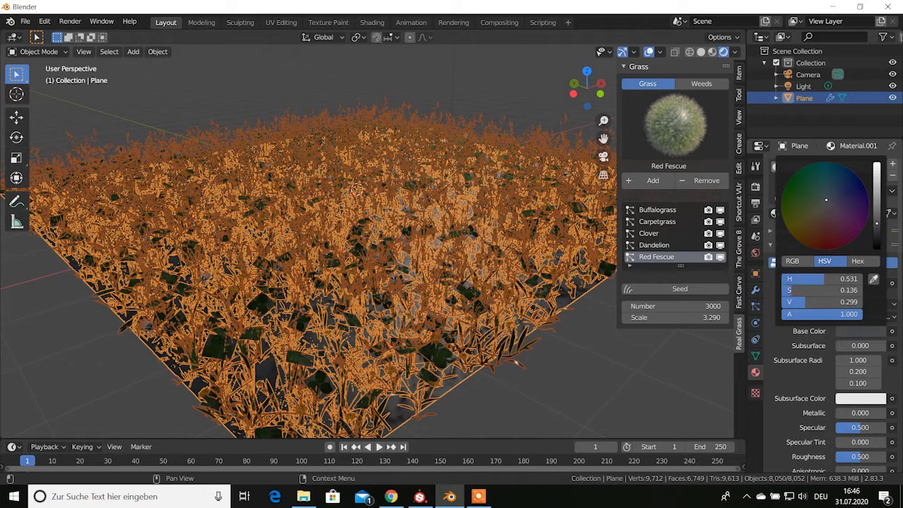
pyautogui.moveTo(826, 200); pyautogui.dragTo(821, 224)
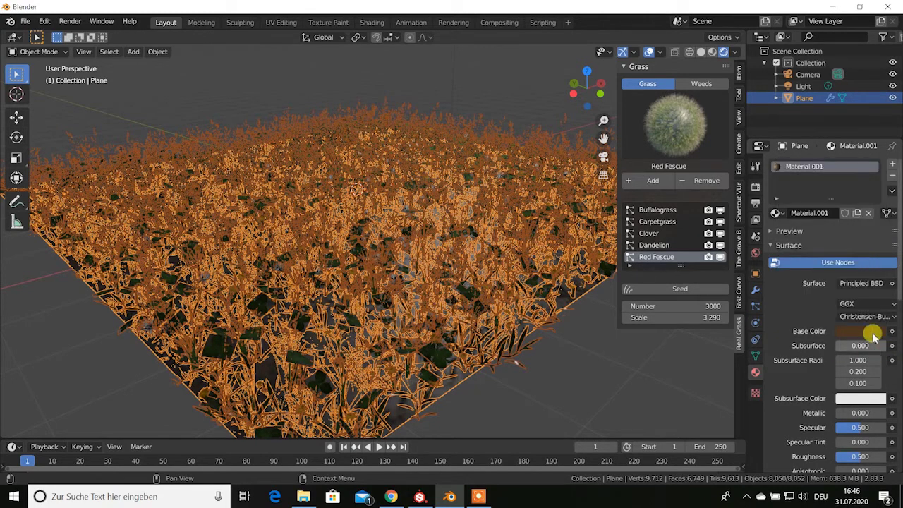
pyautogui.moveTo(494, 343)
pyautogui.mouseDown(button='middle')
pyautogui.moveTo(436, 354)
pyautogui.moveTo(458, 155)
pyautogui.mouseUp(button='middle')
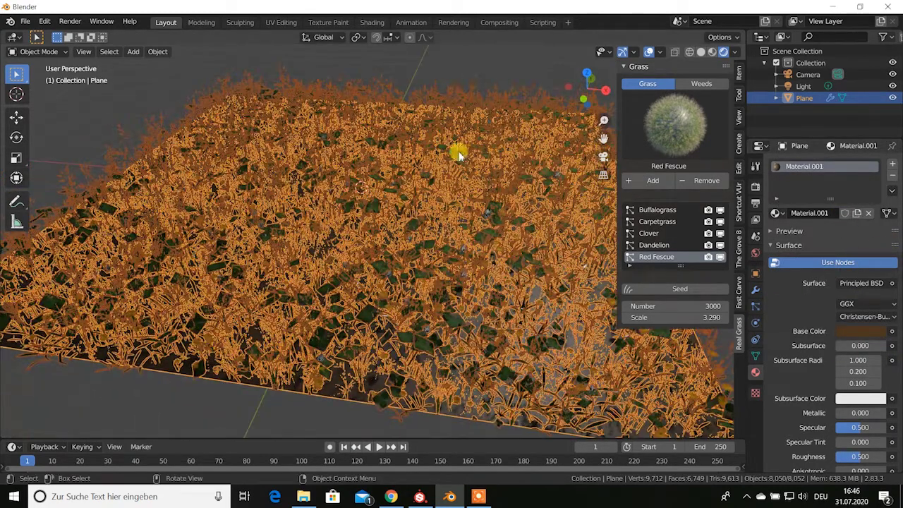
pyautogui.hotkey('alt', 'a')
pyautogui.moveTo(481, 192)
pyautogui.mouseDown(button='middle')
pyautogui.moveTo(450, 275)
pyautogui.moveTo(489, 292)
pyautogui.mouseUp(button='middle')
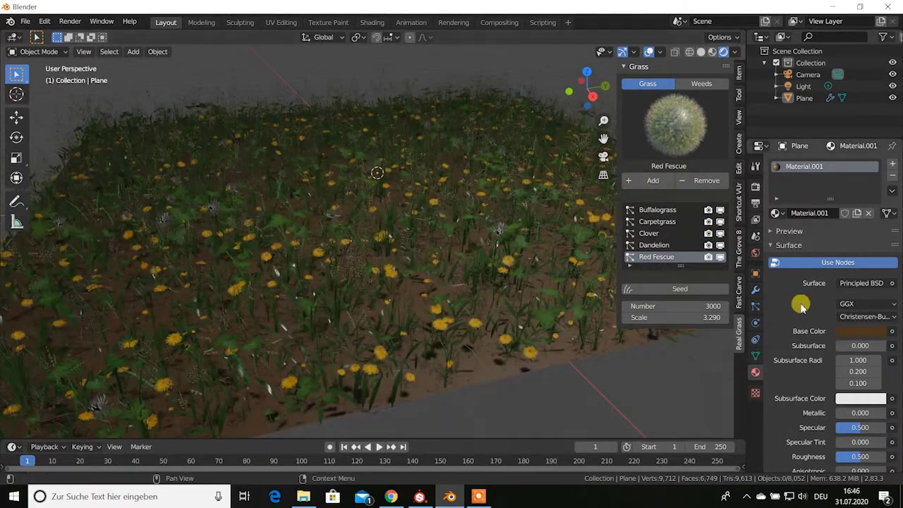
# Raise the Buffalograss emission number from 2049 to 4000 strands.
pyautogui.click(755, 308)
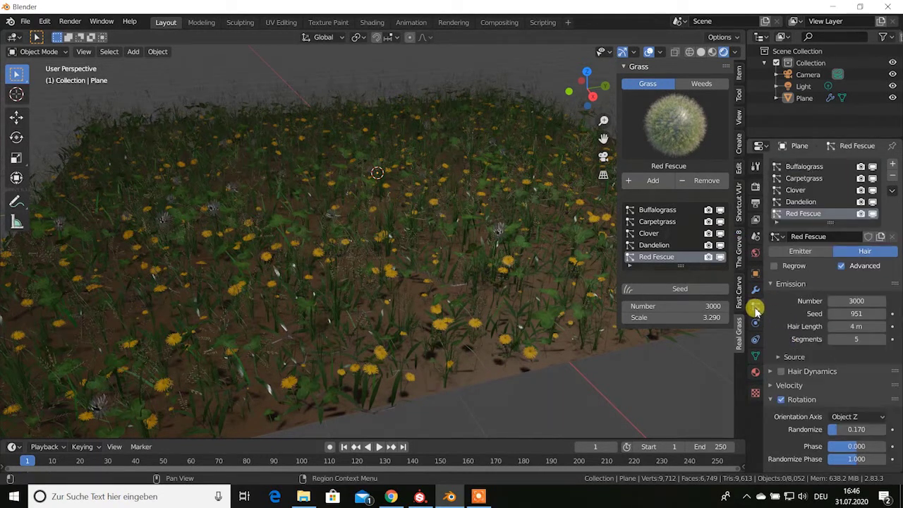
pyautogui.click(804, 166)
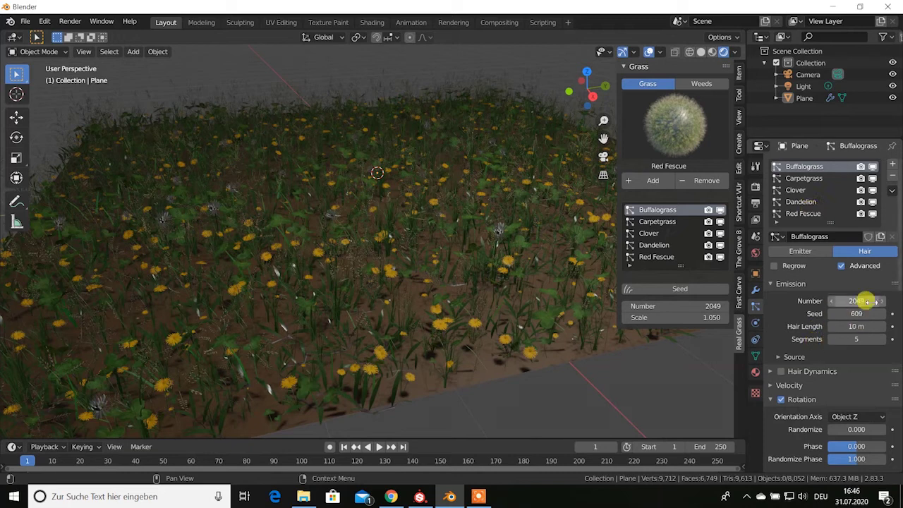
pyautogui.click(862, 302)
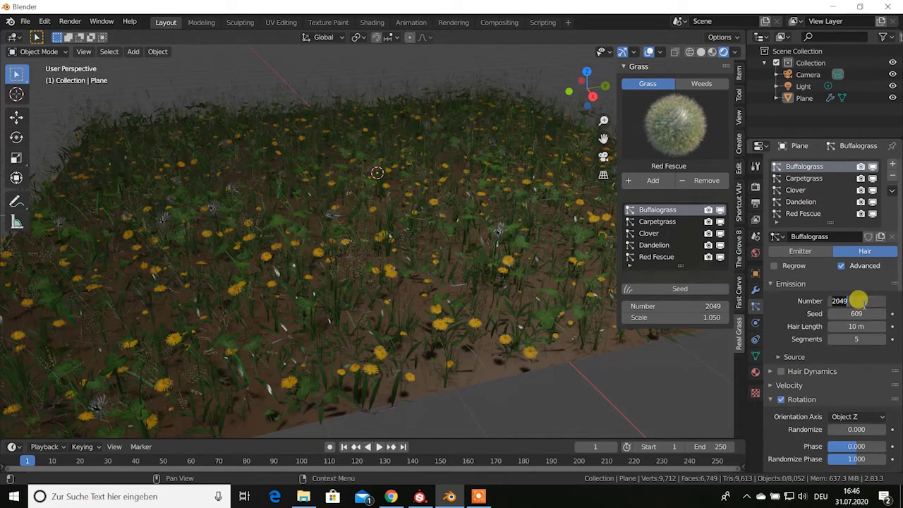
pyautogui.write('4000')
pyautogui.press('Return')
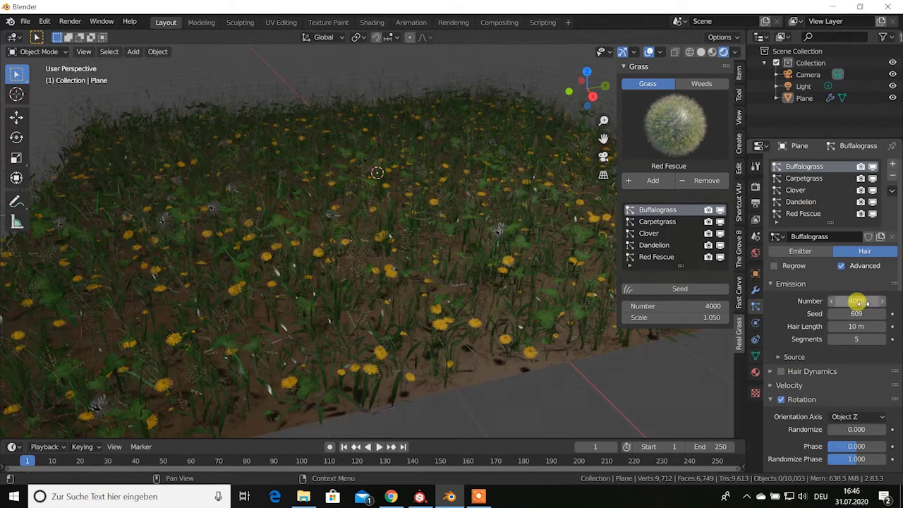
pyautogui.moveTo(434, 299); pyautogui.dragTo(311, 302, button='middle')
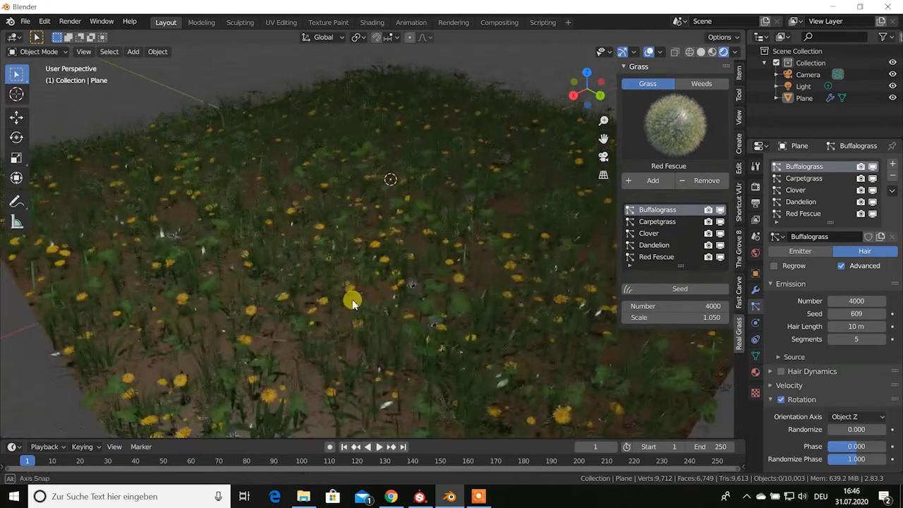
pyautogui.scroll(-3, 310, 302)
pyautogui.scroll(-5, 297, 299)
pyautogui.moveTo(302, 313)
pyautogui.mouseDown(button='middle')
pyautogui.moveTo(355, 299)
pyautogui.moveTo(395, 320)
pyautogui.mouseUp(button='middle')
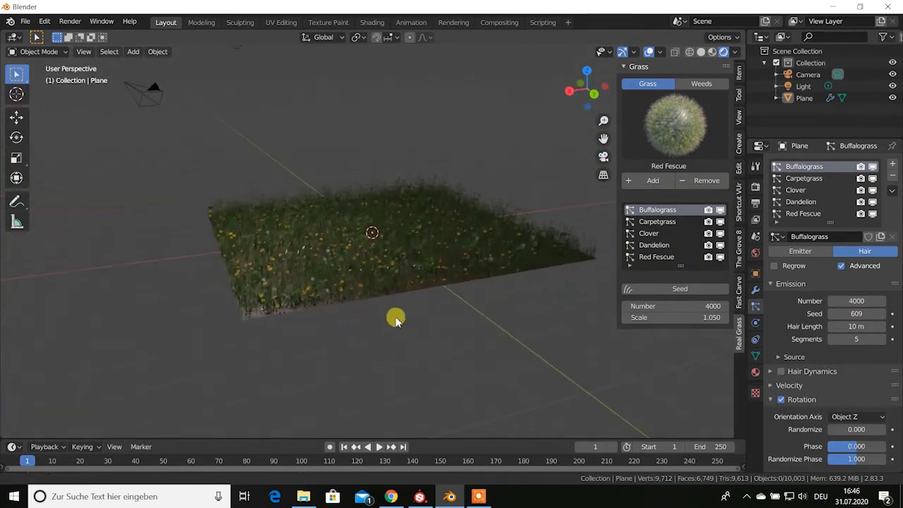
# Switch the render engine to Cycles.
pyautogui.click(756, 187)
pyautogui.click(858, 166)
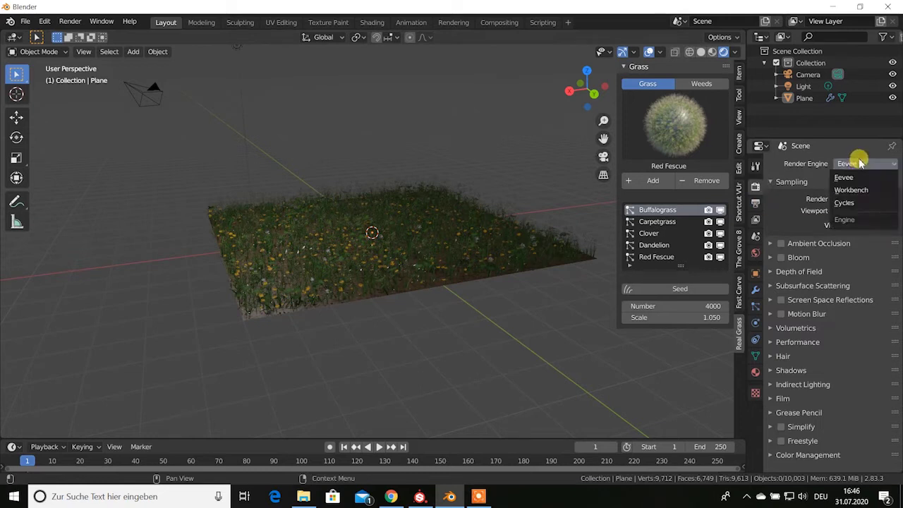
pyautogui.click(858, 203)
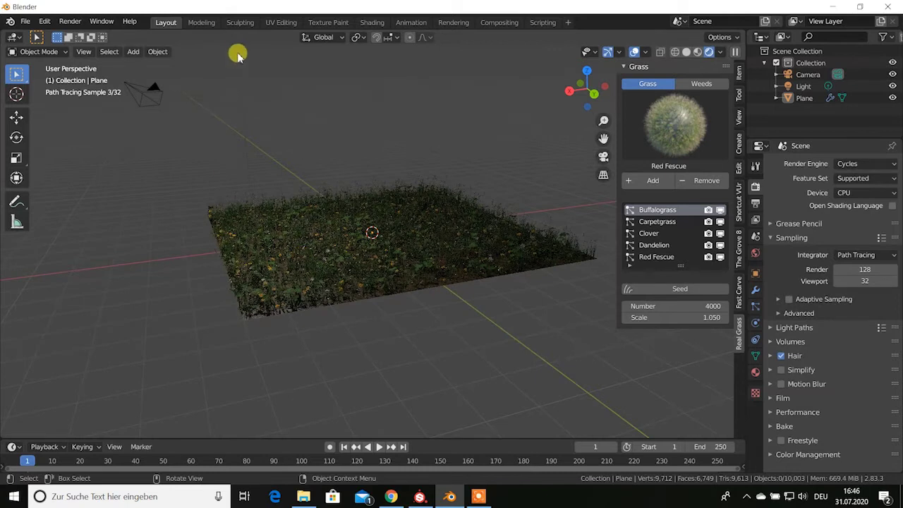
# Make the scene light a Sun lamp with strength 4.
pyautogui.click(238, 55)
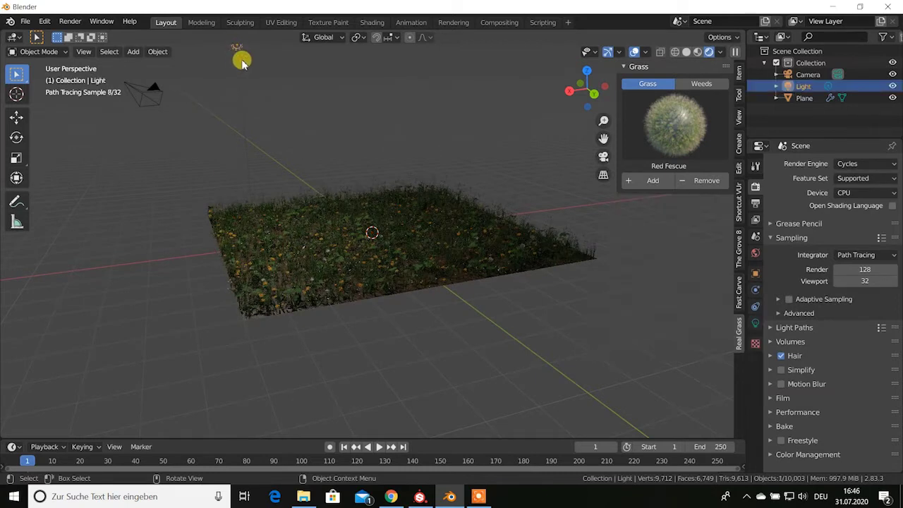
pyautogui.click(755, 324)
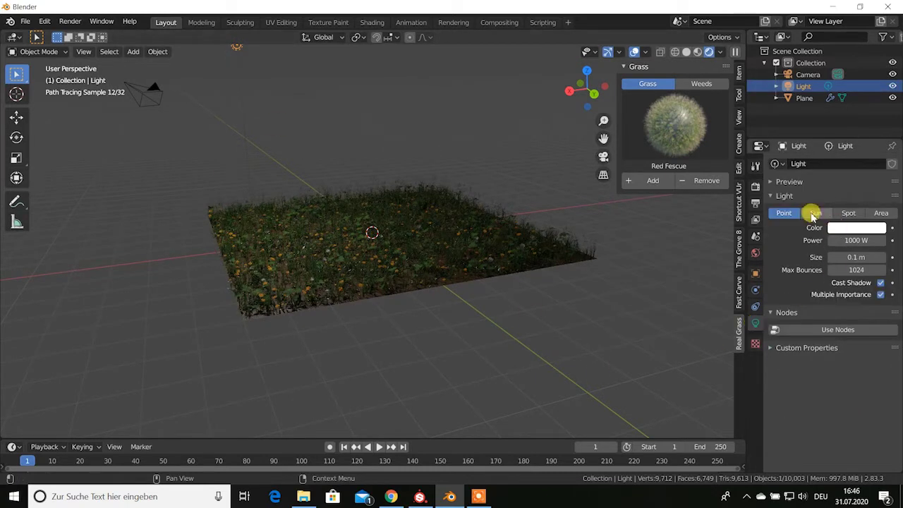
pyautogui.click(815, 214)
pyautogui.write('4')
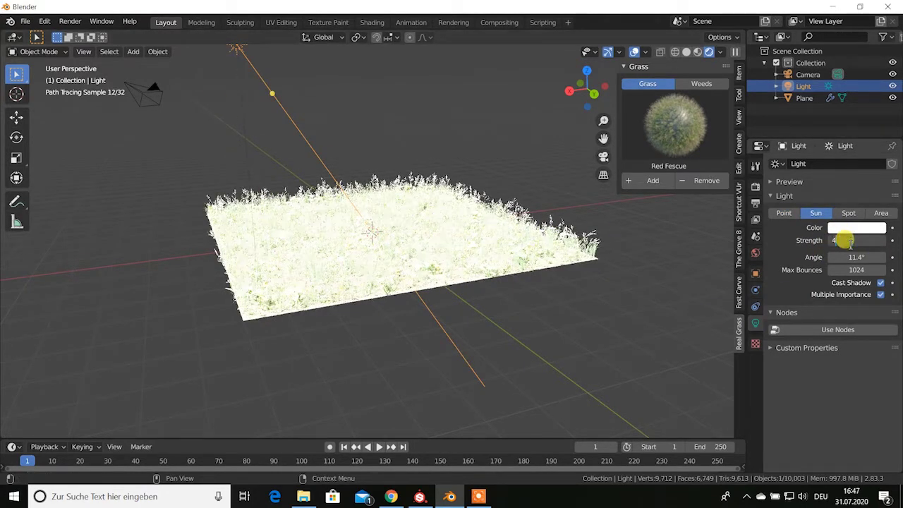
pyautogui.press('Return')
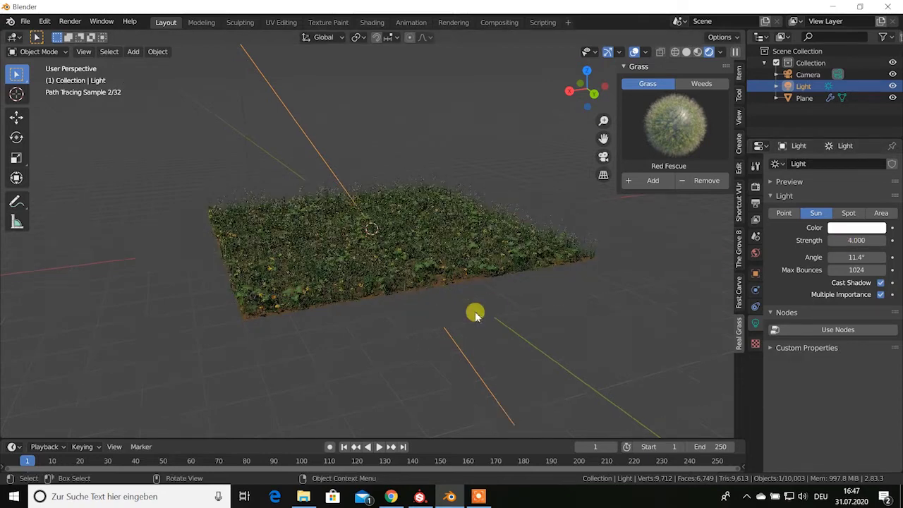
pyautogui.scroll(5, 475, 312)
pyautogui.moveTo(415, 337)
pyautogui.mouseDown(button='middle')
pyautogui.moveTo(369, 338)
pyautogui.moveTo(383, 339)
pyautogui.mouseUp(button='middle')
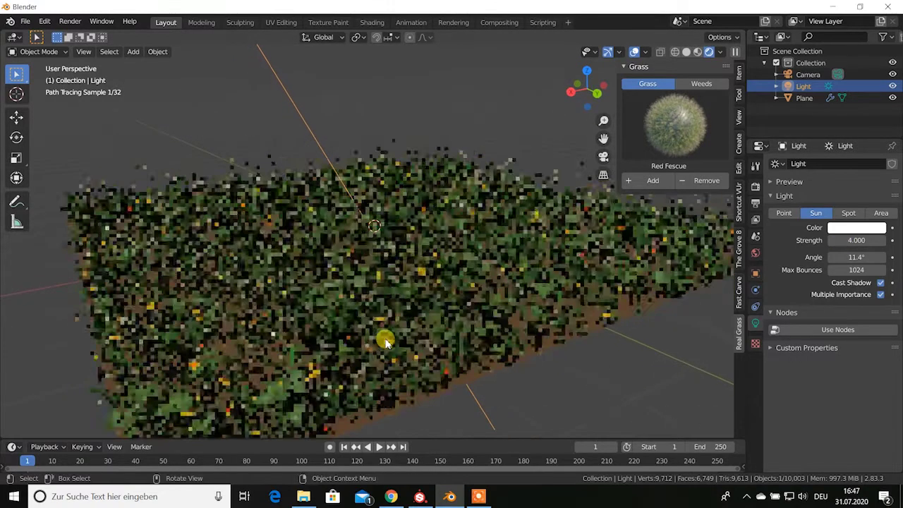
# Turn on Denoising in the View Layer properties.
pyautogui.click(756, 219)
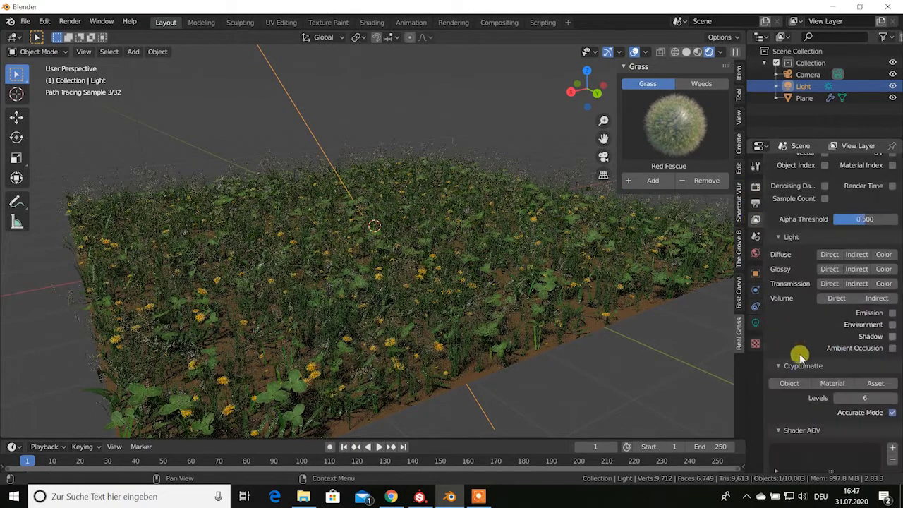
pyautogui.scroll(-5, 790, 410)
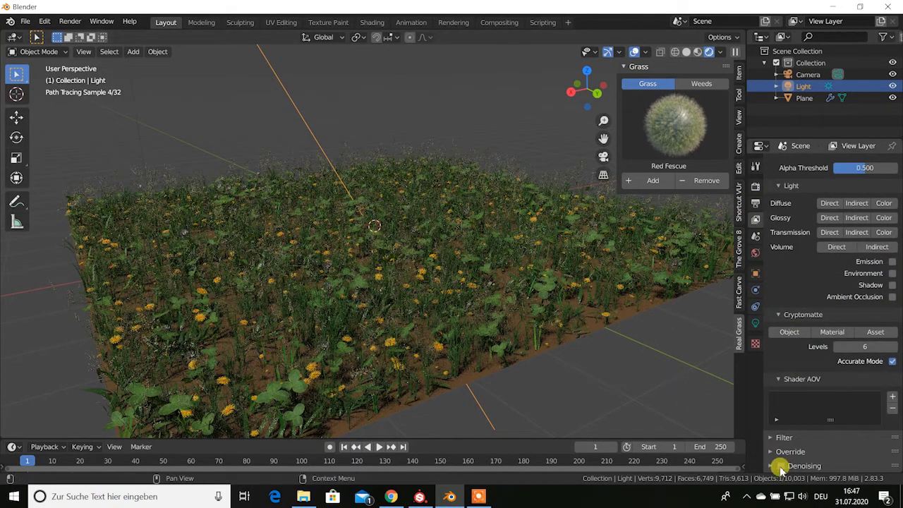
pyautogui.scroll(-3, 374, 328)
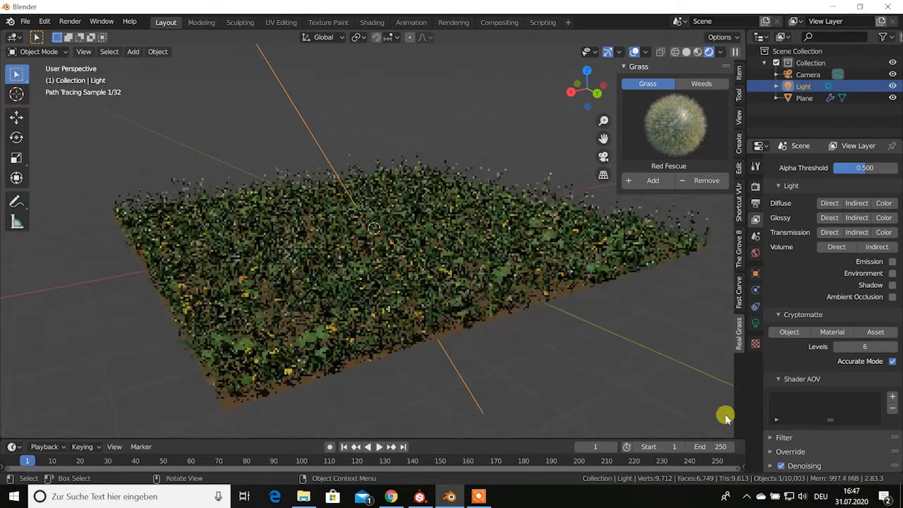
pyautogui.click(782, 466)
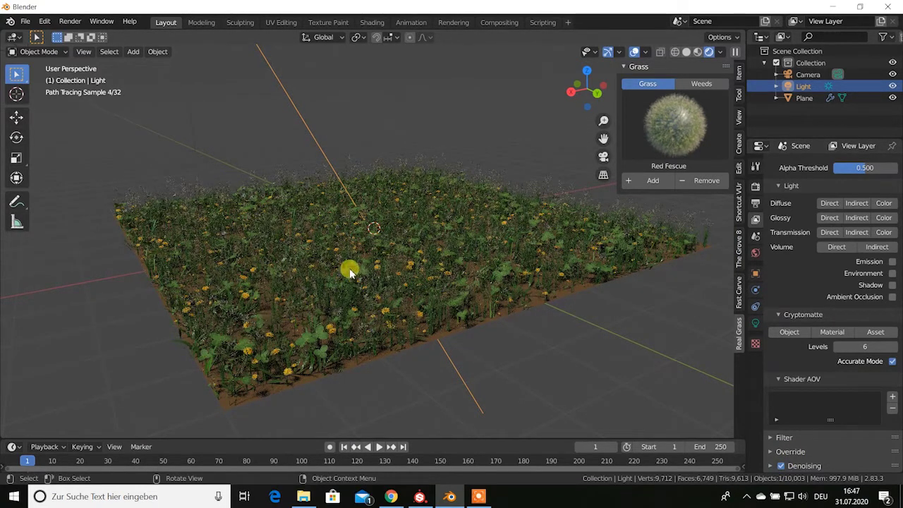
# Set the world colour to a Sky Texture and view the meadow through the scene camera.
pyautogui.click(755, 254)
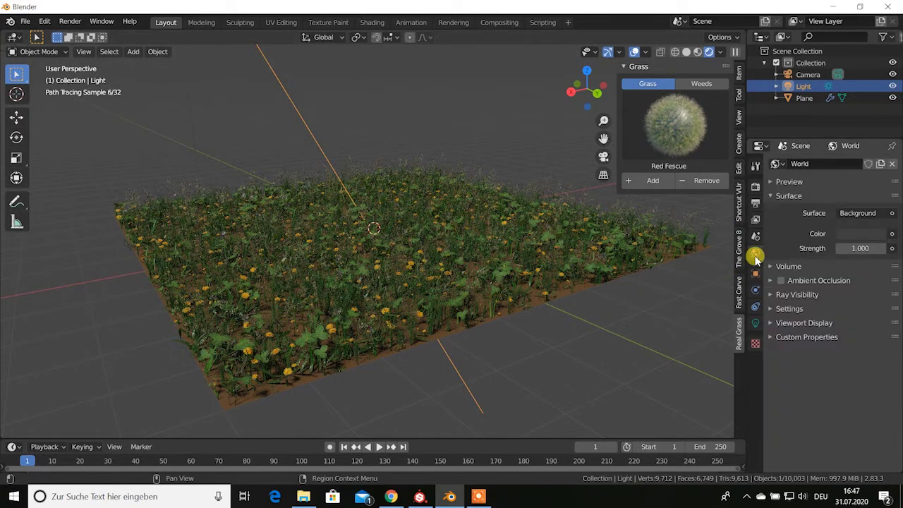
pyautogui.click(891, 234)
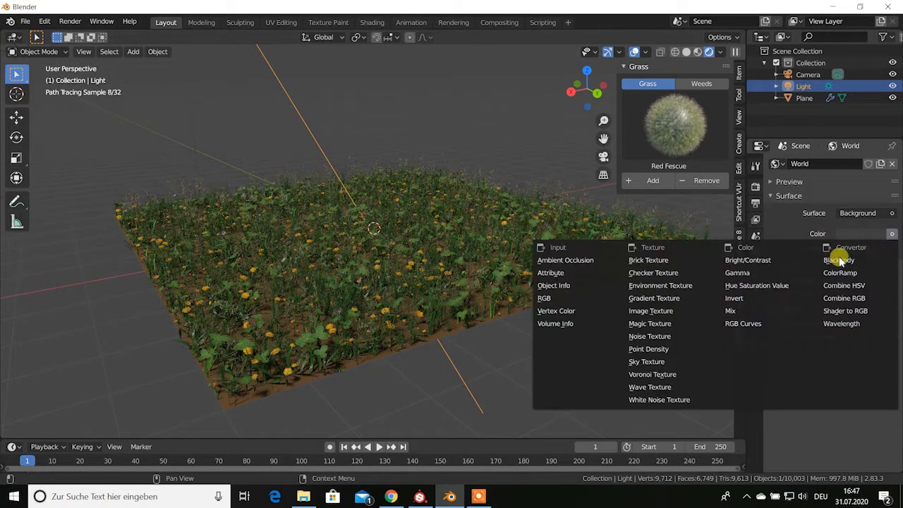
pyautogui.click(665, 362)
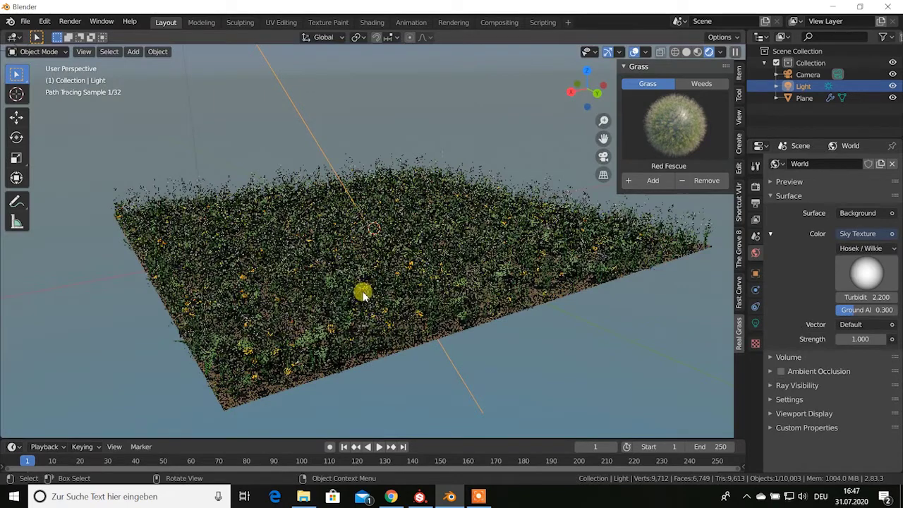
pyautogui.moveTo(362, 295); pyautogui.dragTo(317, 302, button='middle')
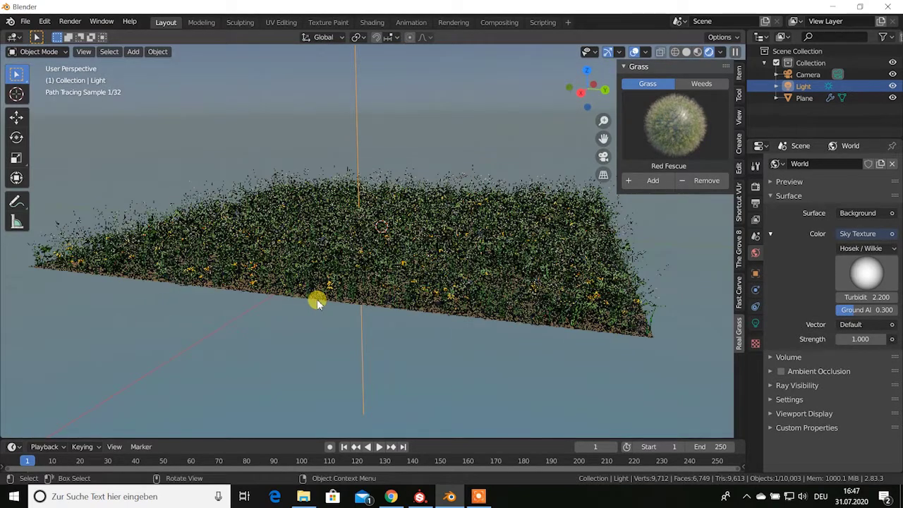
pyautogui.press('KP_0')
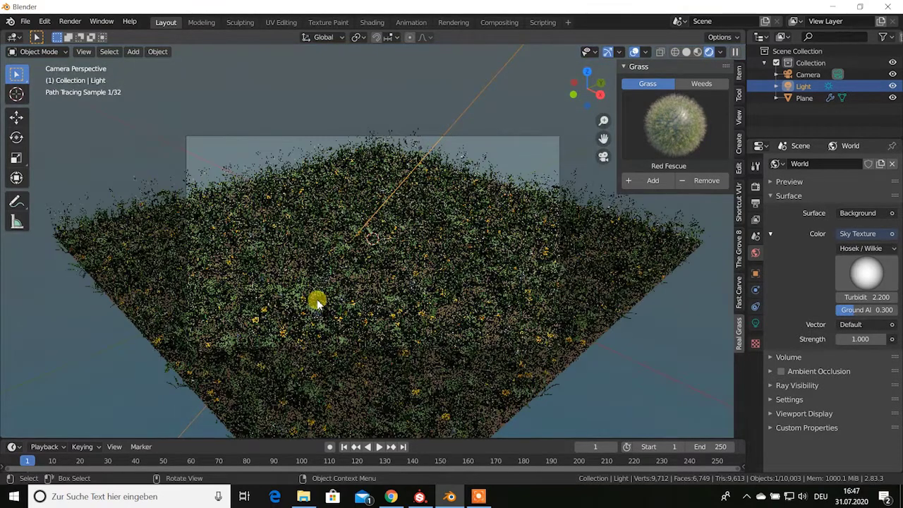
pyautogui.press('q')
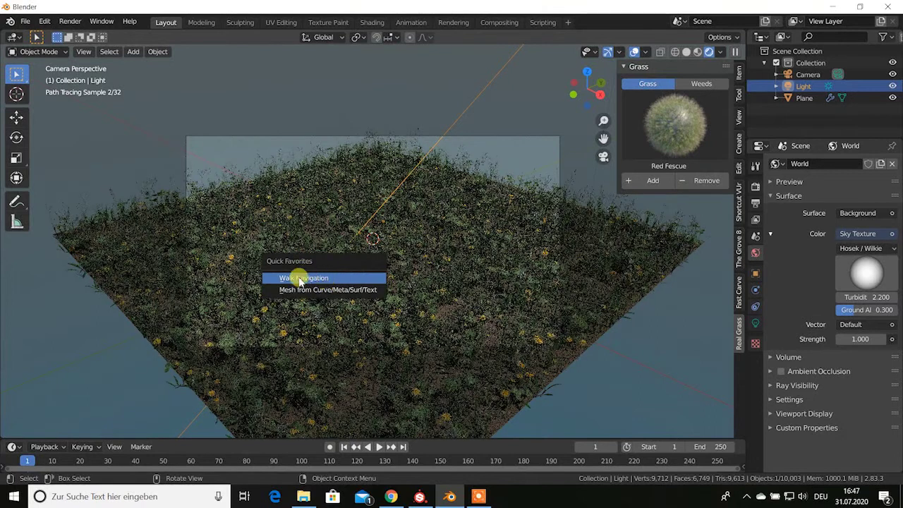
# Use walk navigation with W/S to bring the camera down to grass height.
pyautogui.click(84, 52)
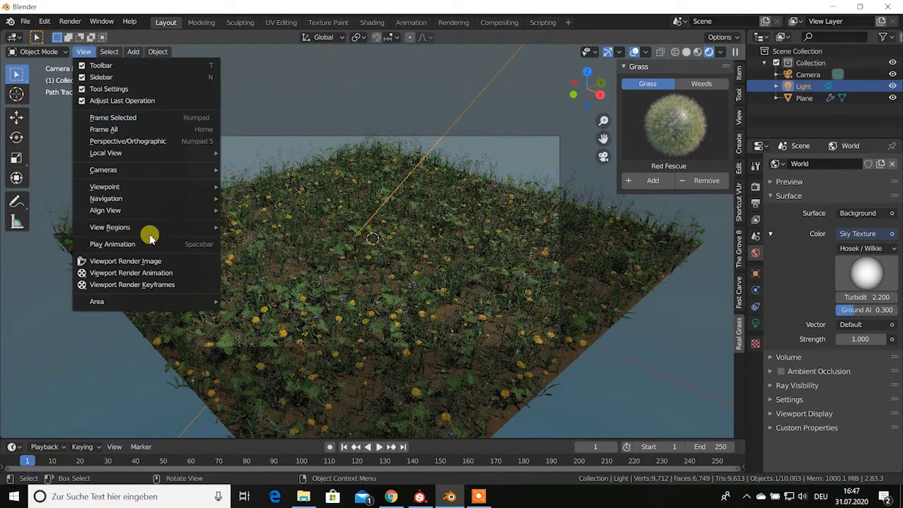
pyautogui.moveTo(106, 199)
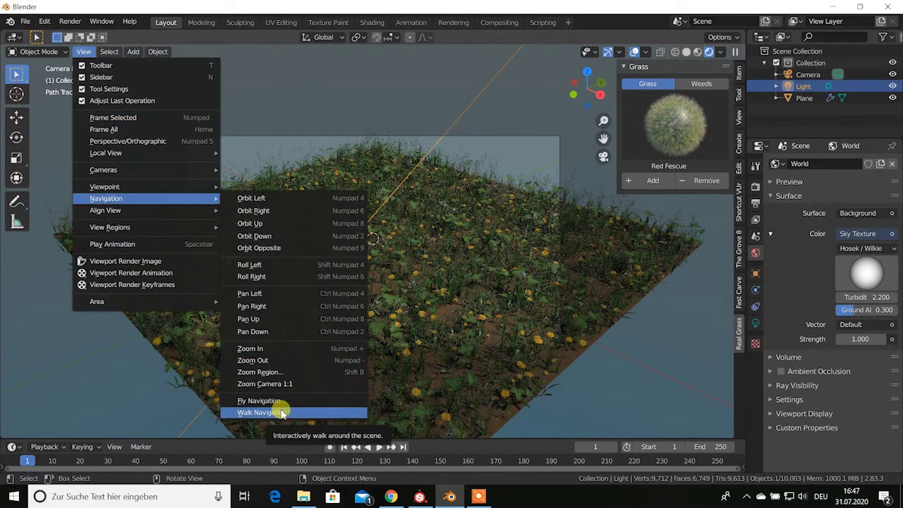
pyautogui.hotkey('shift', '`')
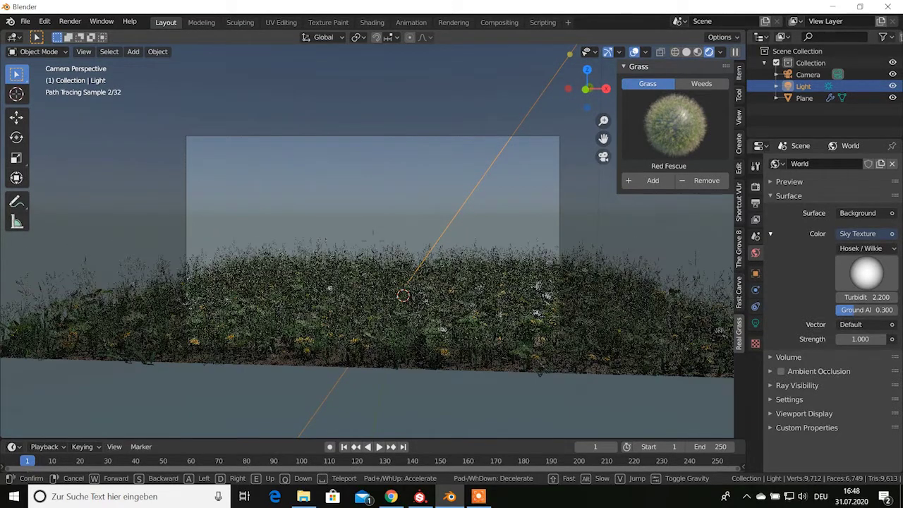
pyautogui.press('s')
pyautogui.press('w')
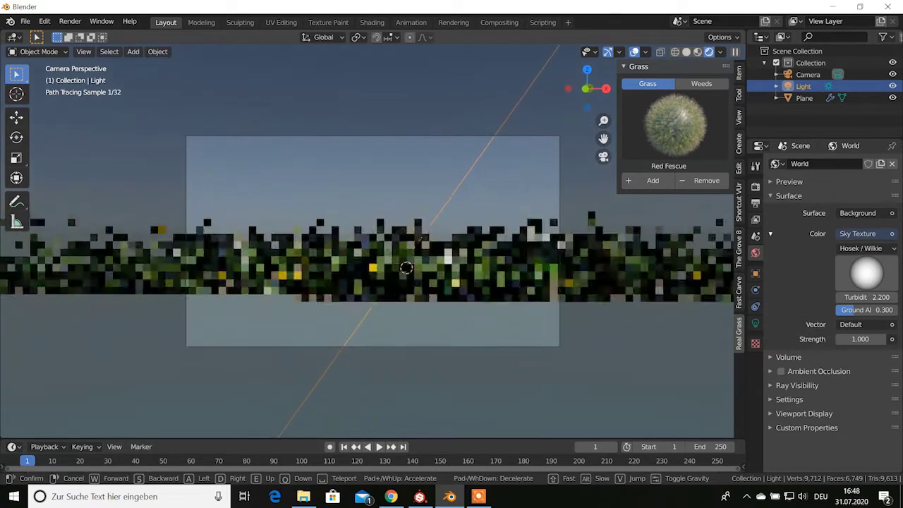
pyautogui.press('s')
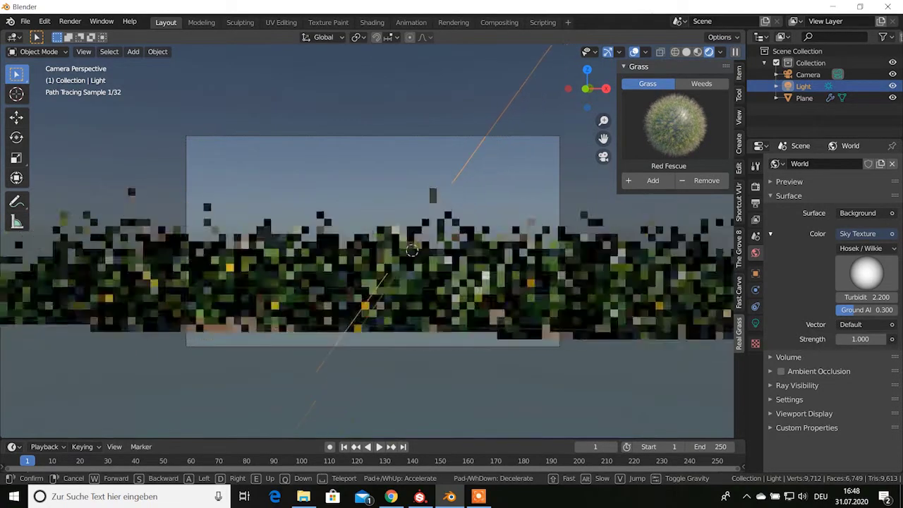
pyautogui.press('w')
pyautogui.press('w')
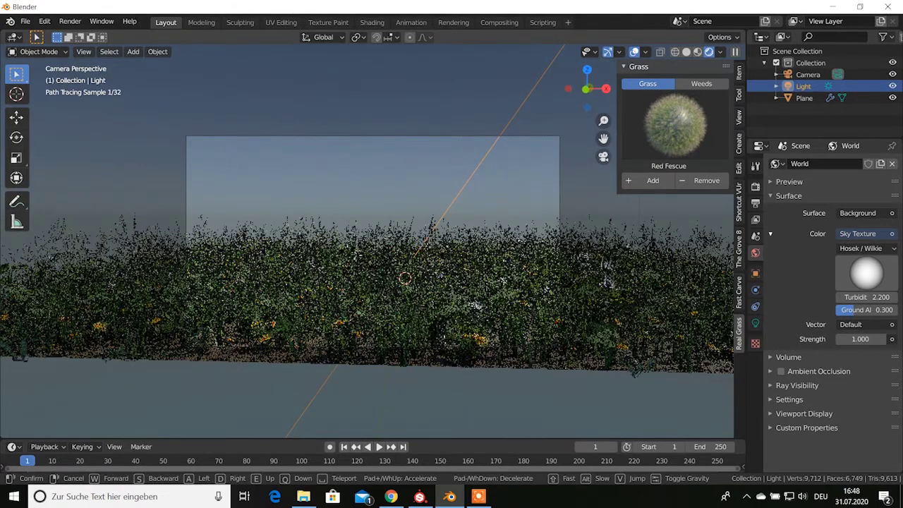
# Keep the new camera view and raise the sun strength to 7.
pyautogui.click(373, 243)
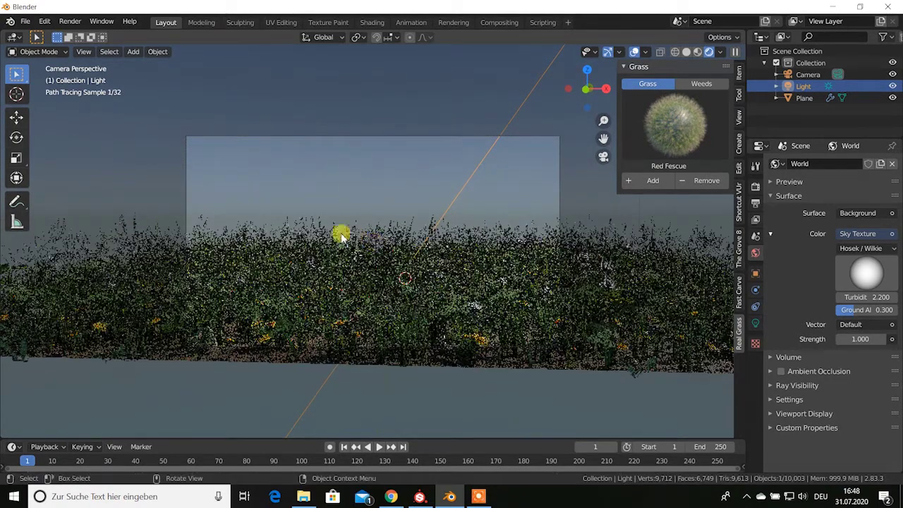
pyautogui.click(378, 200)
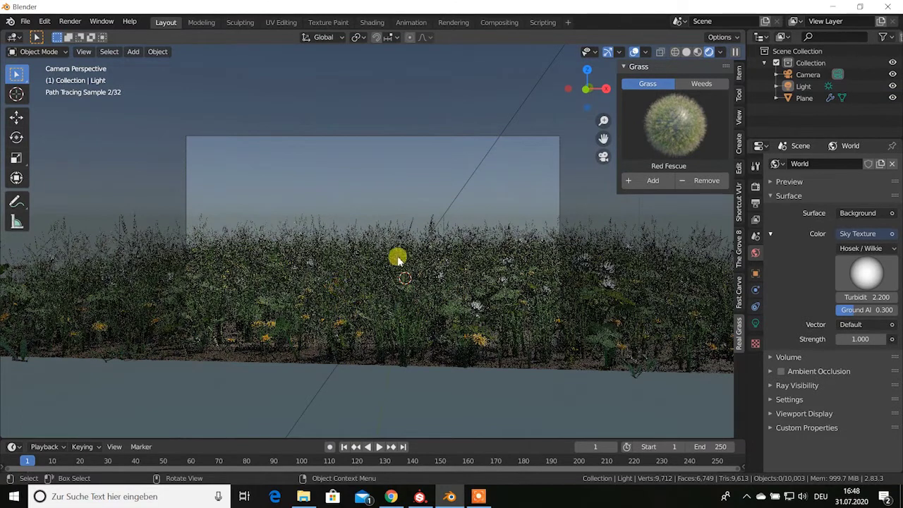
pyautogui.click(510, 119)
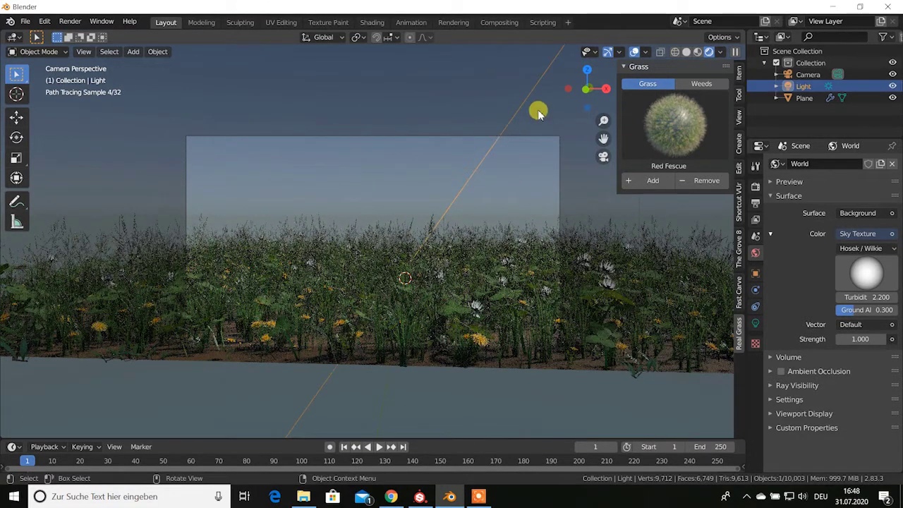
pyautogui.click(755, 323)
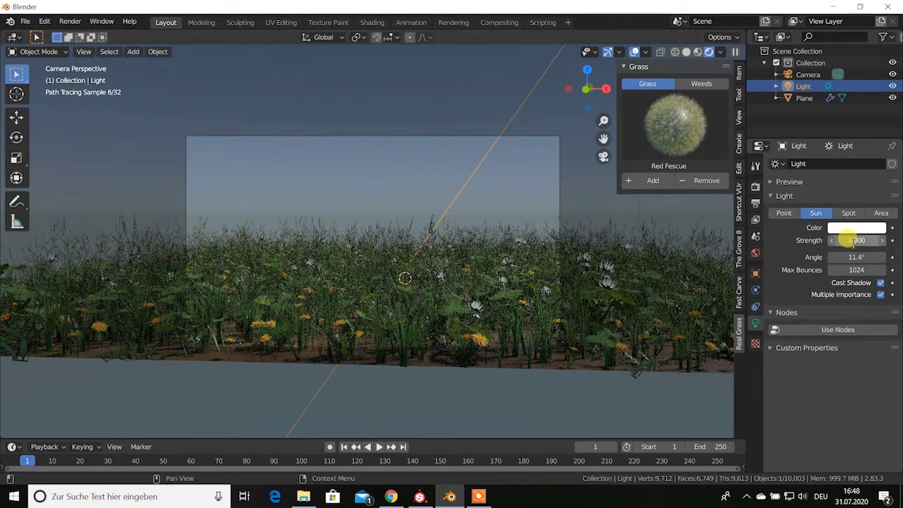
pyautogui.moveTo(854, 241); pyautogui.dragTo(882, 241)
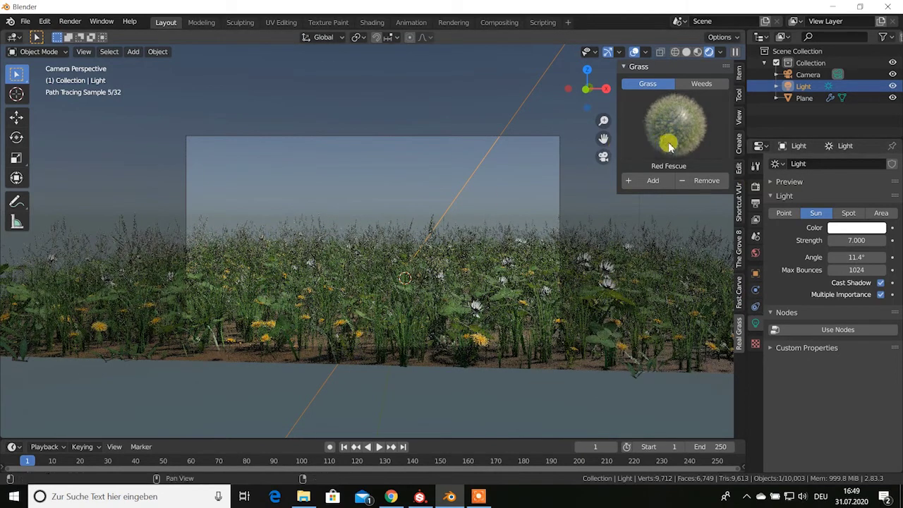
# Choose Buckhorn Plantain as the weed species in Real Grass.
pyautogui.click(710, 84)
pyautogui.click(675, 124)
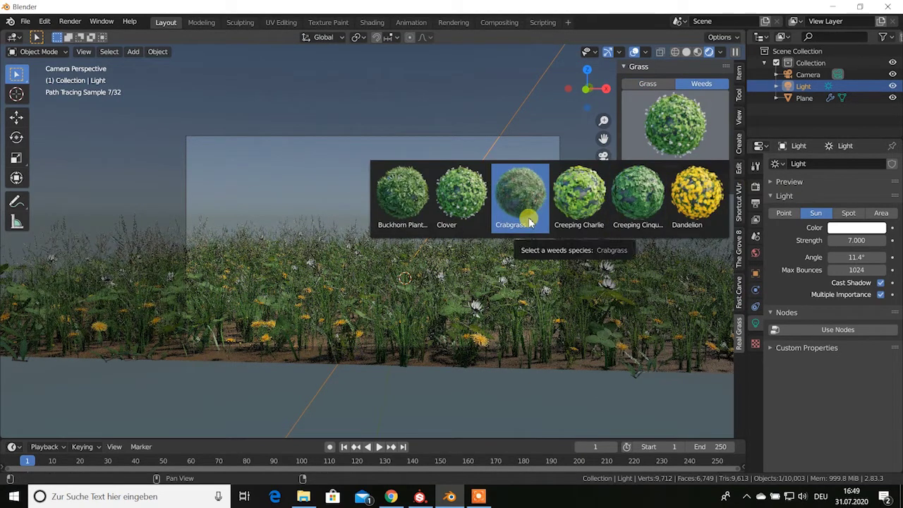
pyautogui.click(586, 205)
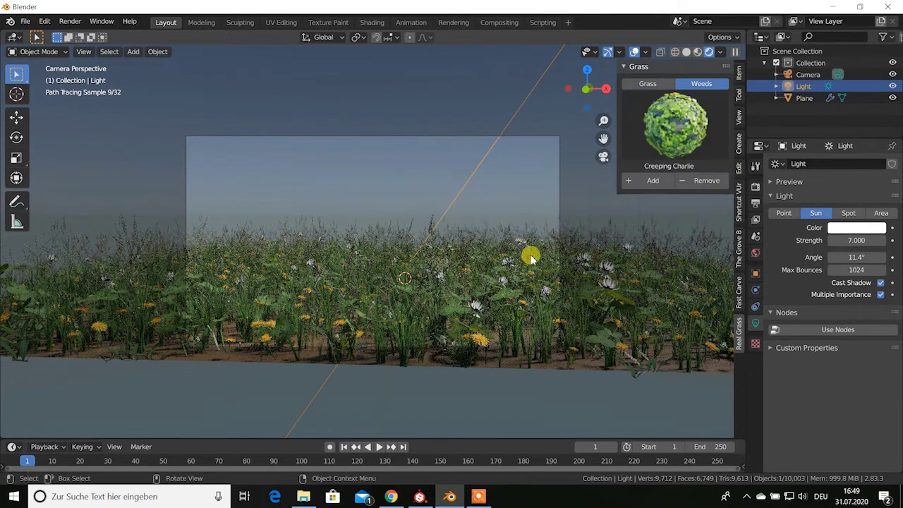
pyautogui.click(635, 152)
pyautogui.click(423, 204)
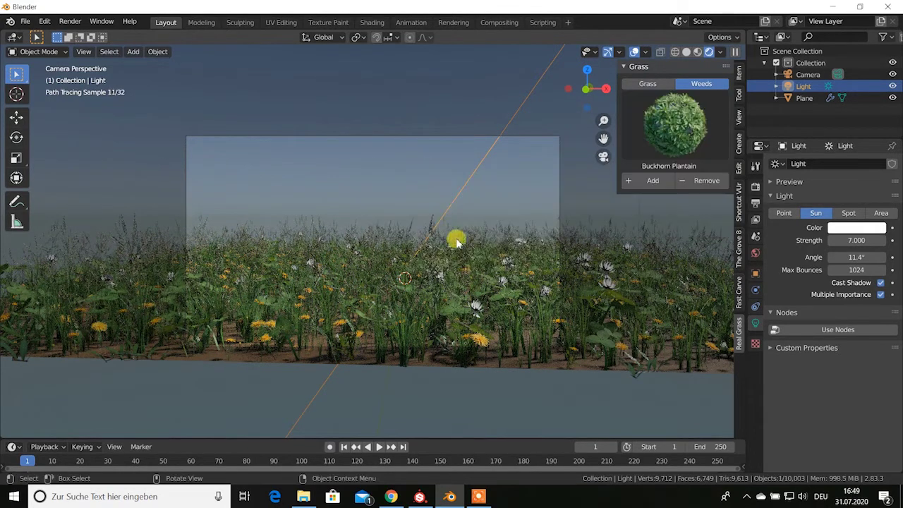
pyautogui.moveTo(564, 248); pyautogui.dragTo(517, 228, button='middle')
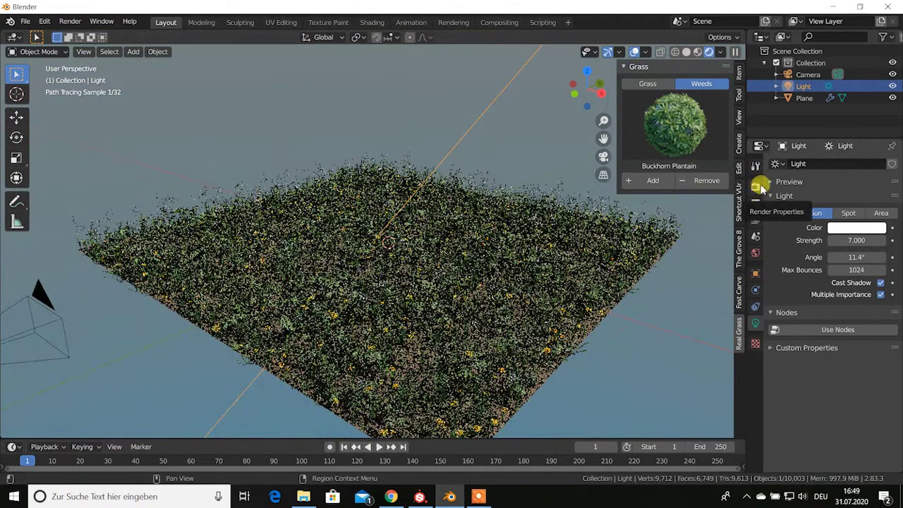
# Switch the render engine to Eevee and try adding the Buckhorn Plantain weeds.
pyautogui.click(756, 186)
pyautogui.click(863, 164)
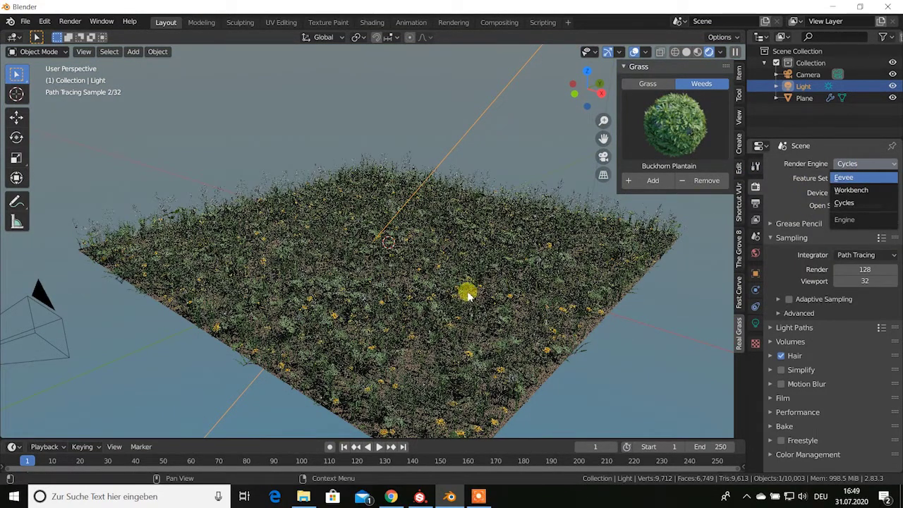
pyautogui.press('Return')
pyautogui.moveTo(424, 295); pyautogui.dragTo(461, 263, button='middle')
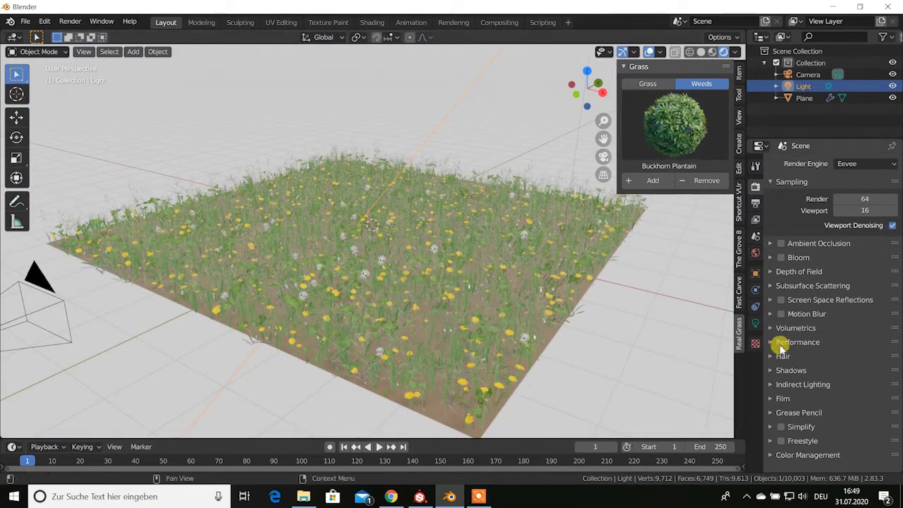
pyautogui.click(665, 183)
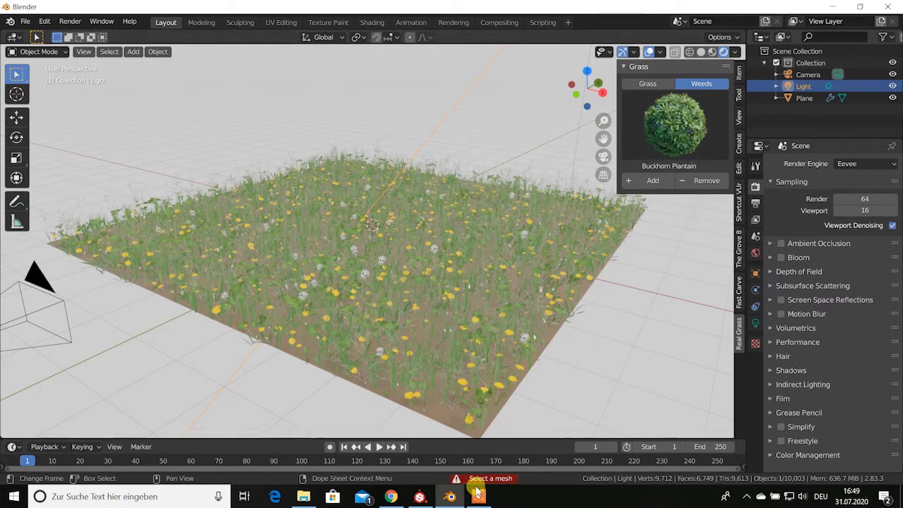
# Add Buckhorn Plantain weeds to the plane with render scale 1.330 and scale randomness 1.000.
pyautogui.click(418, 312)
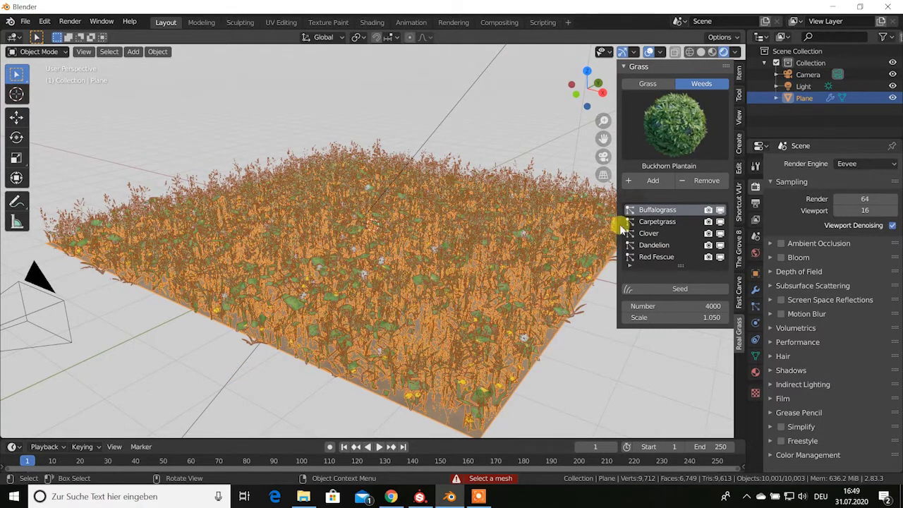
pyautogui.click(654, 181)
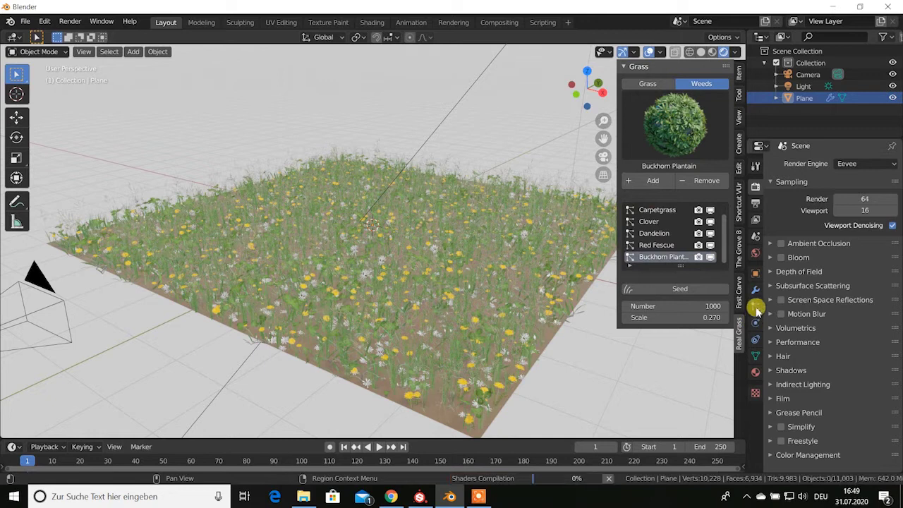
pyautogui.click(756, 308)
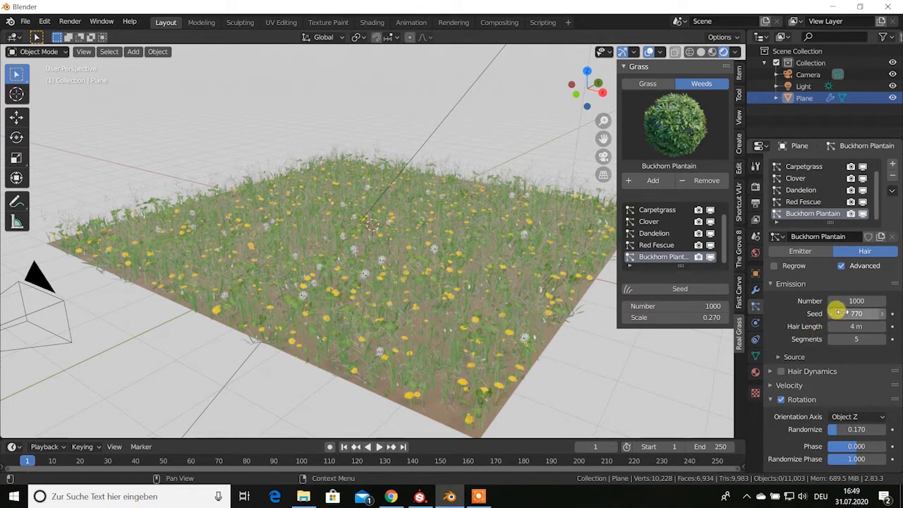
pyautogui.scroll(-3, 824, 402)
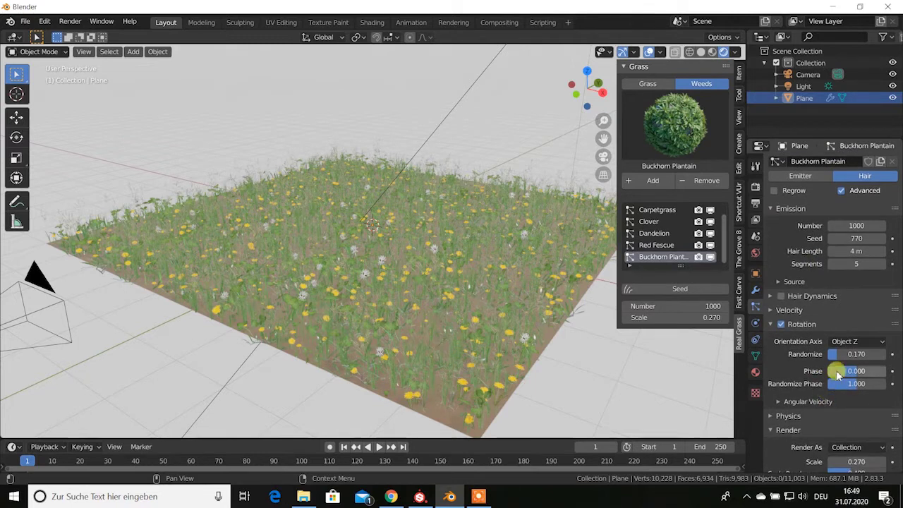
pyautogui.scroll(-3, 843, 381)
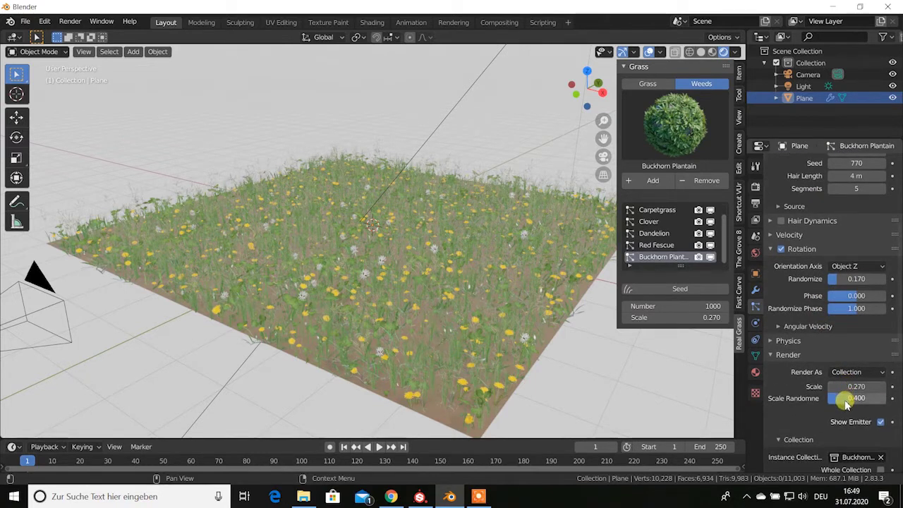
pyautogui.moveTo(856, 387); pyautogui.dragTo(890, 386)
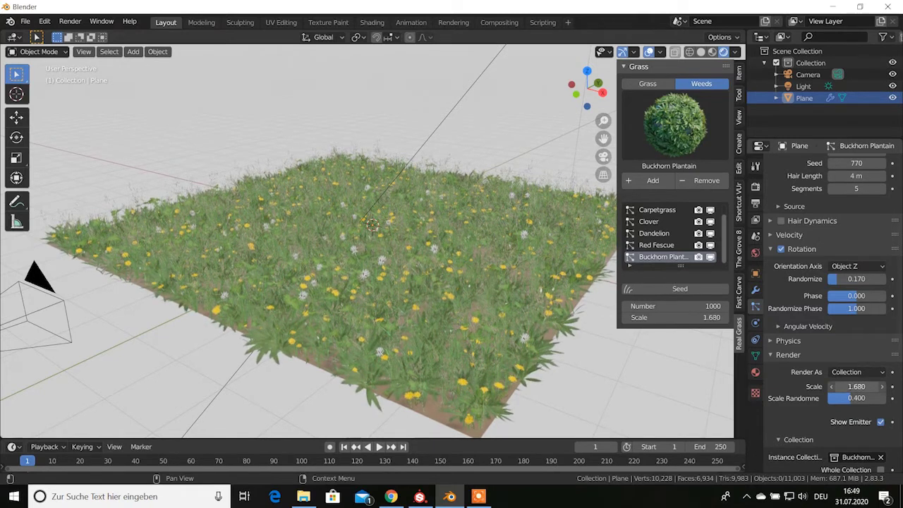
pyautogui.moveTo(856, 387); pyautogui.dragTo(840, 387)
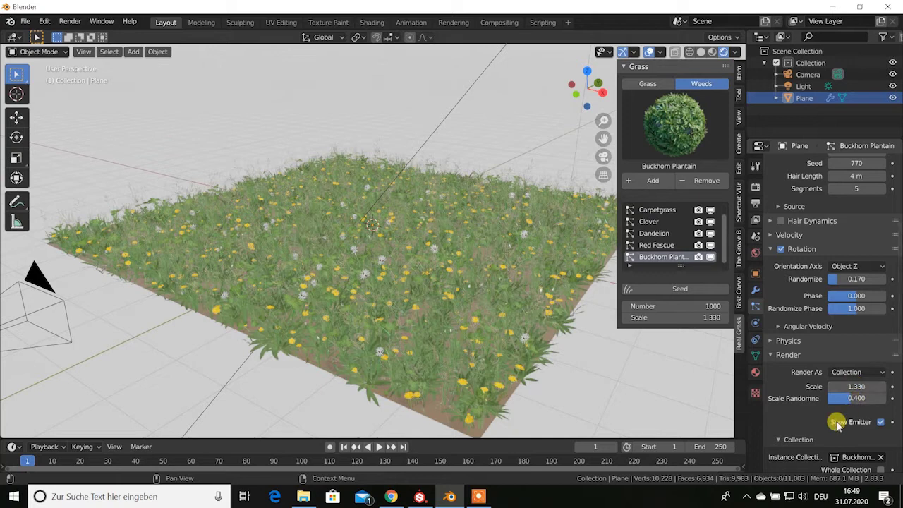
pyautogui.moveTo(856, 392); pyautogui.dragTo(887, 400)
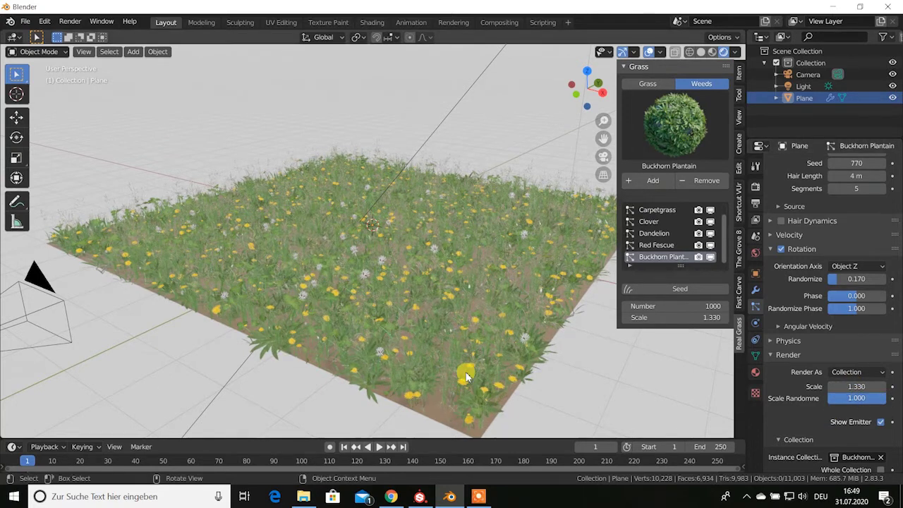
# Set the Buckhorn Plantain emission number to 2000 plants.
pyautogui.scroll(2, 808, 324)
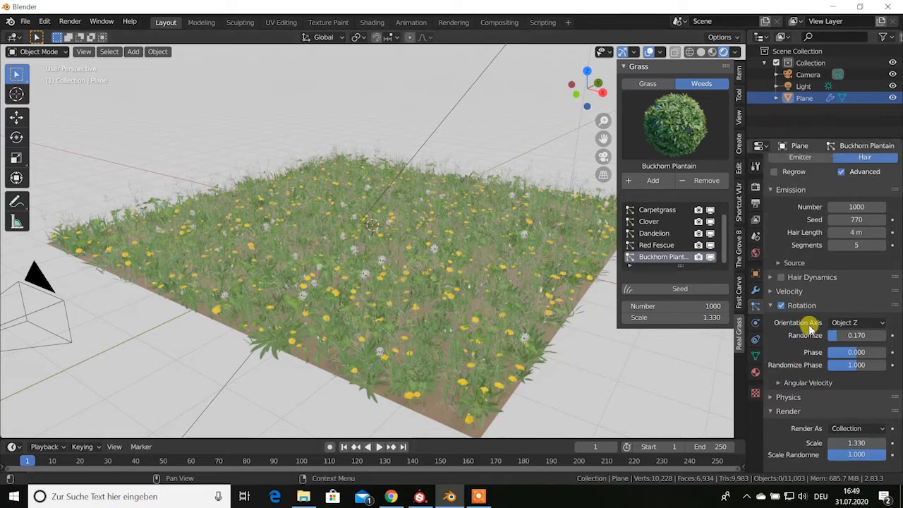
pyautogui.scroll(2, 827, 284)
pyautogui.scroll(1, 827, 285)
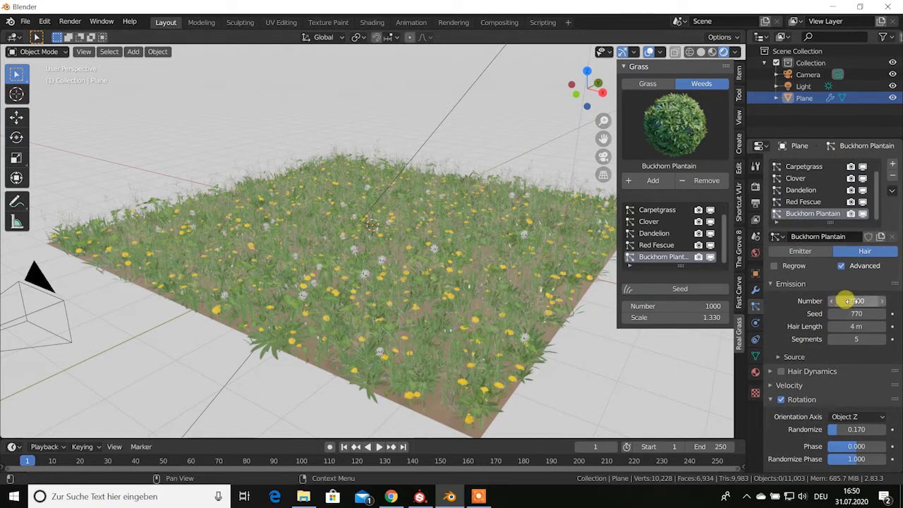
pyautogui.click(849, 301)
pyautogui.write('2000')
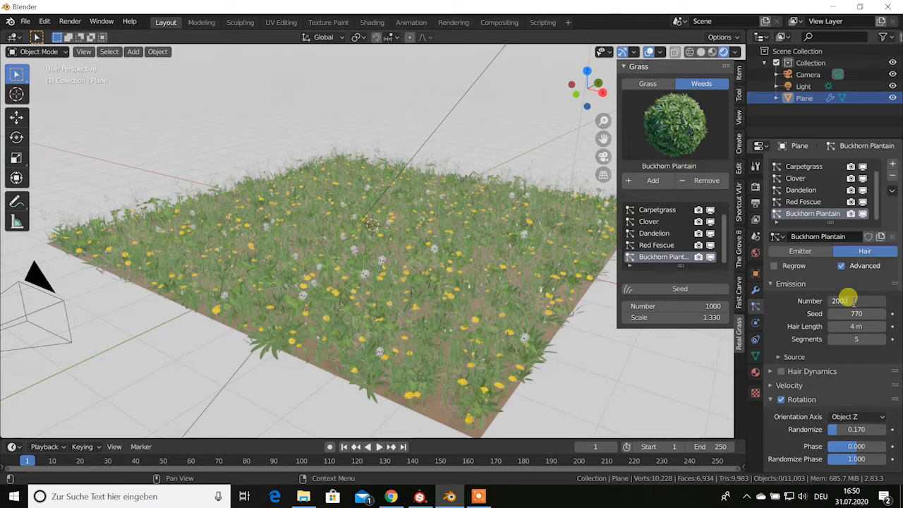
pyautogui.press('Return')
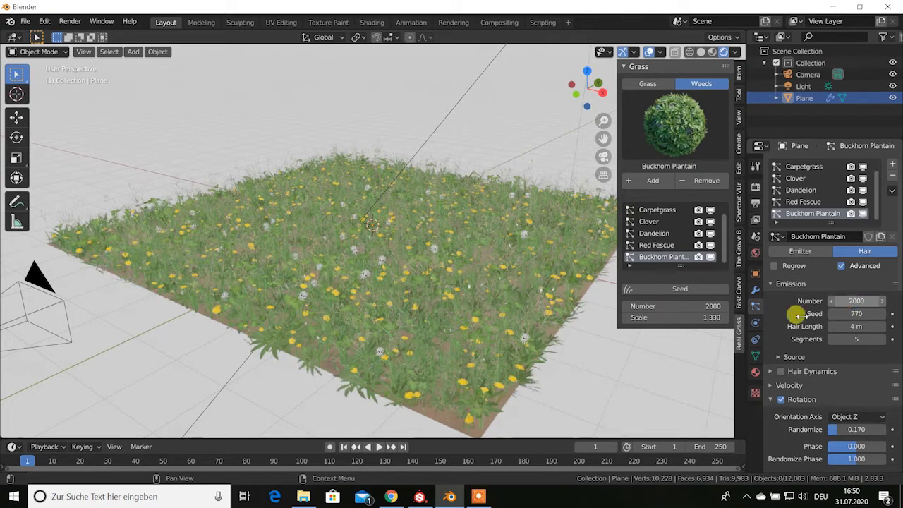
pyautogui.moveTo(393, 353); pyautogui.dragTo(357, 360, button='middle')
pyautogui.scroll(5, 358, 360)
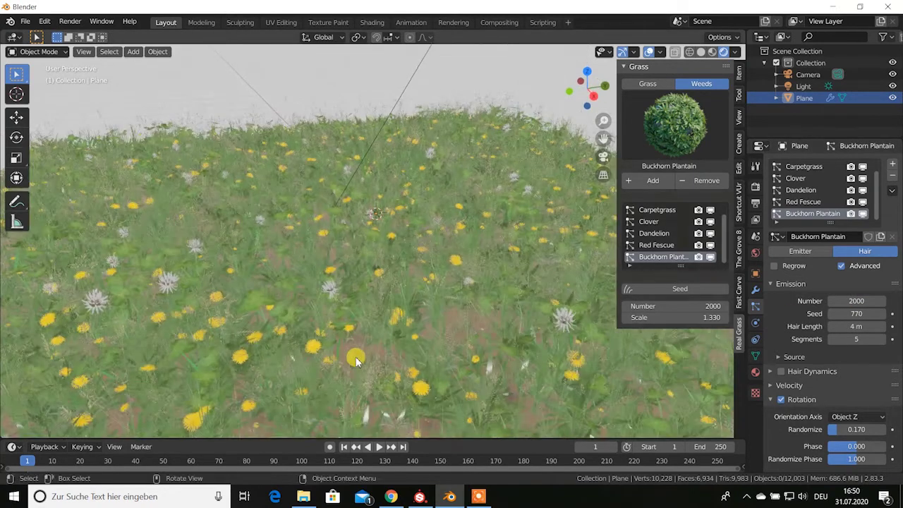
pyautogui.scroll(-5, 356, 361)
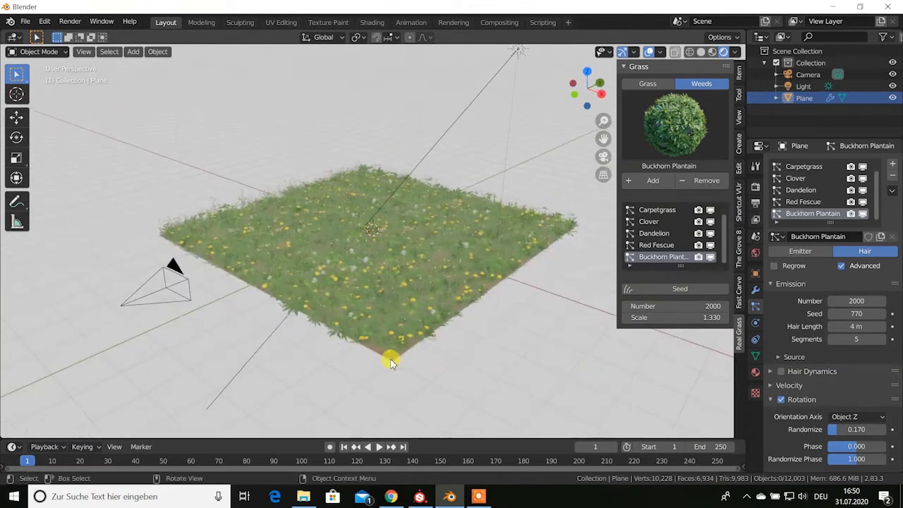
# From the camera view, switch the render engine to Cycles and render frame 1 with F12.
pyautogui.press('KP_0')
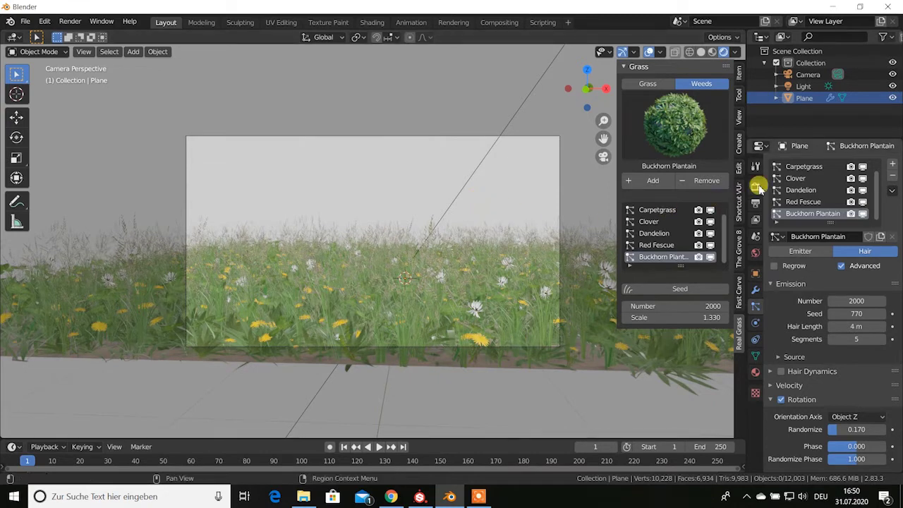
pyautogui.click(755, 187)
pyautogui.click(850, 165)
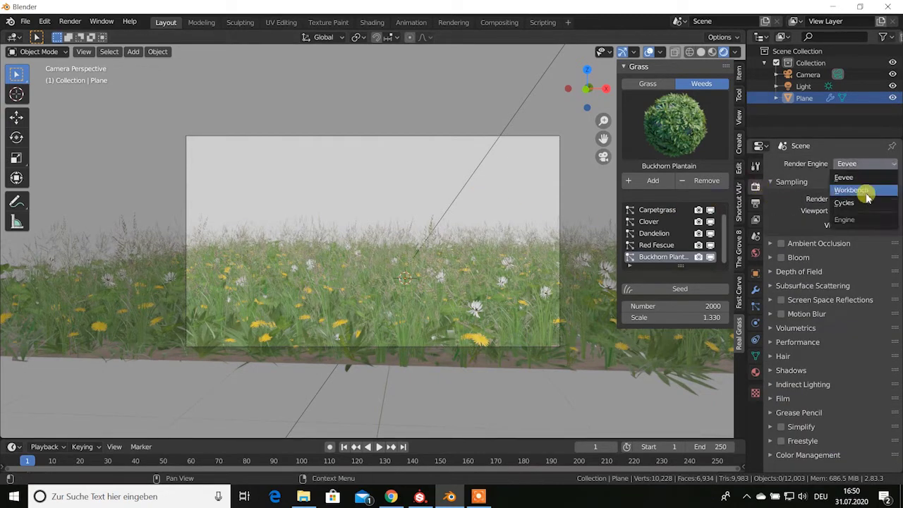
pyautogui.click(864, 204)
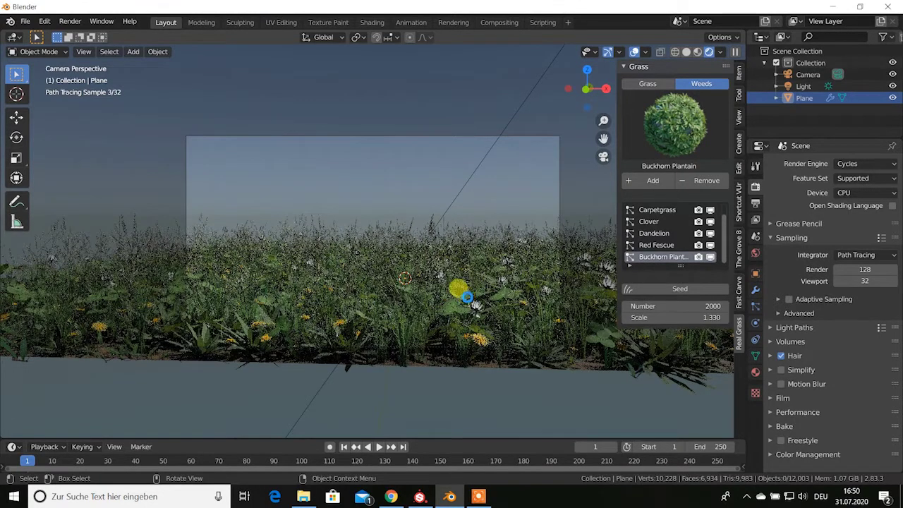
pyautogui.press('F12')
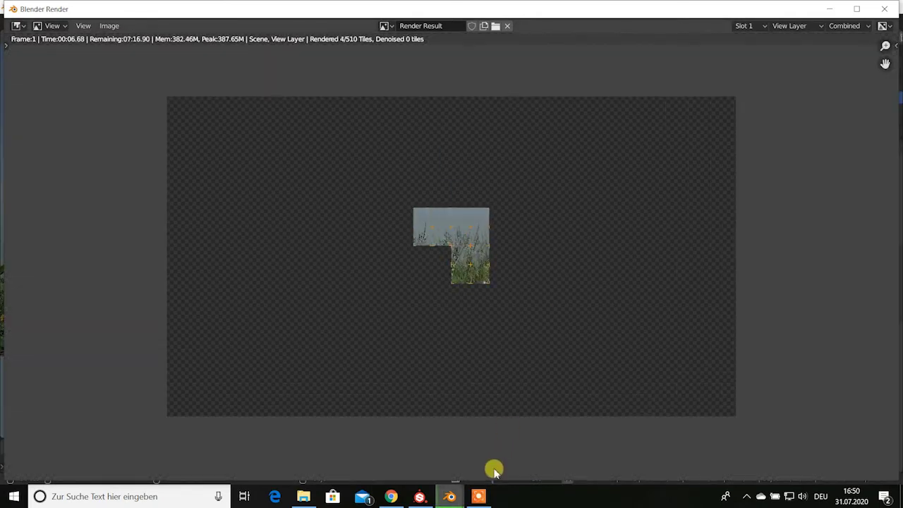
# Zoom in and out on the finished Cycles render of the meadow, then close the render window.
pyautogui.click(478, 496)
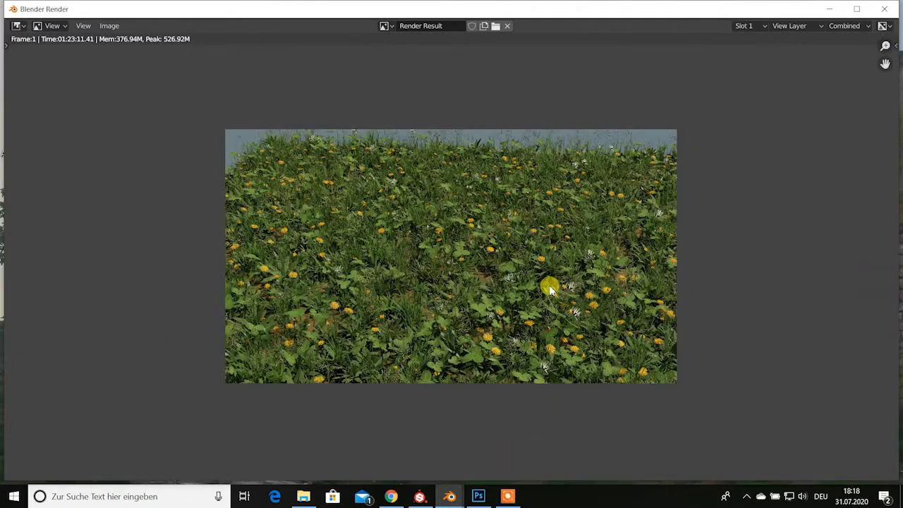
pyautogui.scroll(1, 551, 289)
pyautogui.scroll(2, 546, 288)
pyautogui.scroll(-2, 557, 334)
pyautogui.scroll(-2, 557, 337)
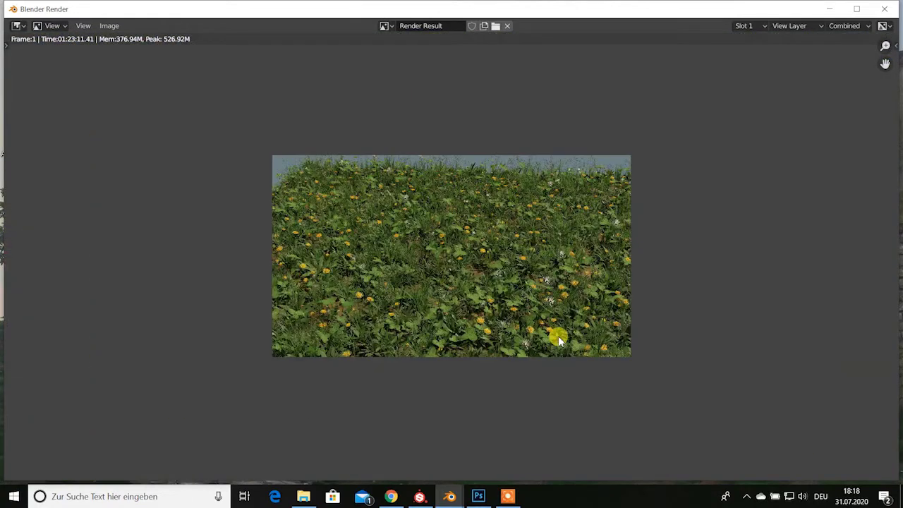
pyautogui.scroll(2, 558, 339)
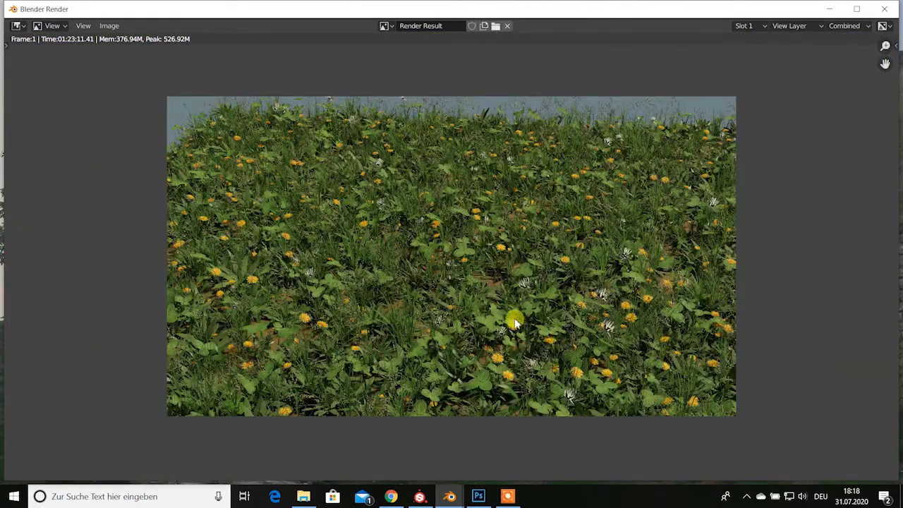
pyautogui.scroll(1, 619, 323)
pyautogui.scroll(-1, 619, 322)
pyautogui.scroll(1, 619, 325)
pyautogui.scroll(-3, 618, 328)
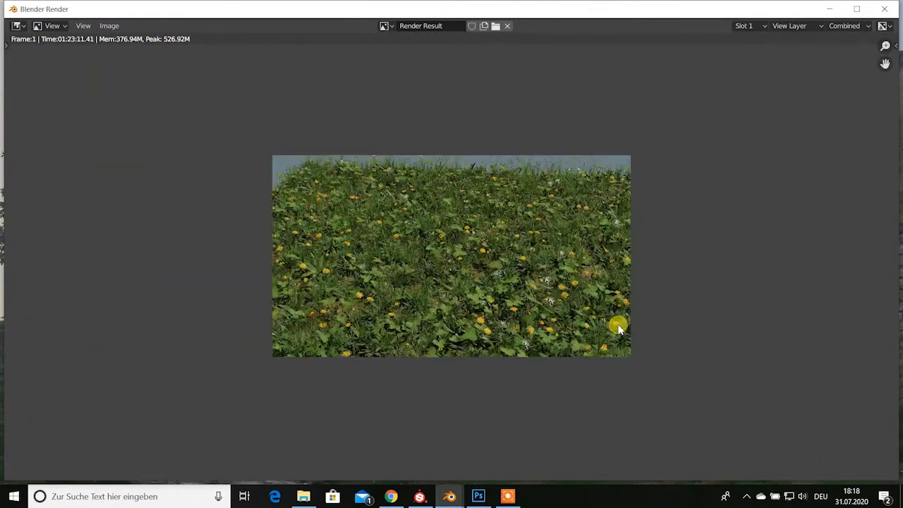
pyautogui.scroll(3, 618, 329)
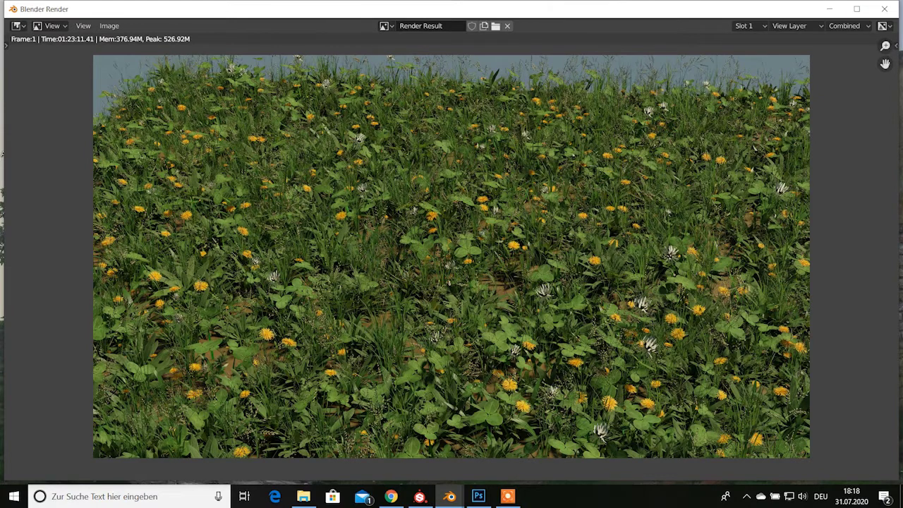
pyautogui.click(884, 8)
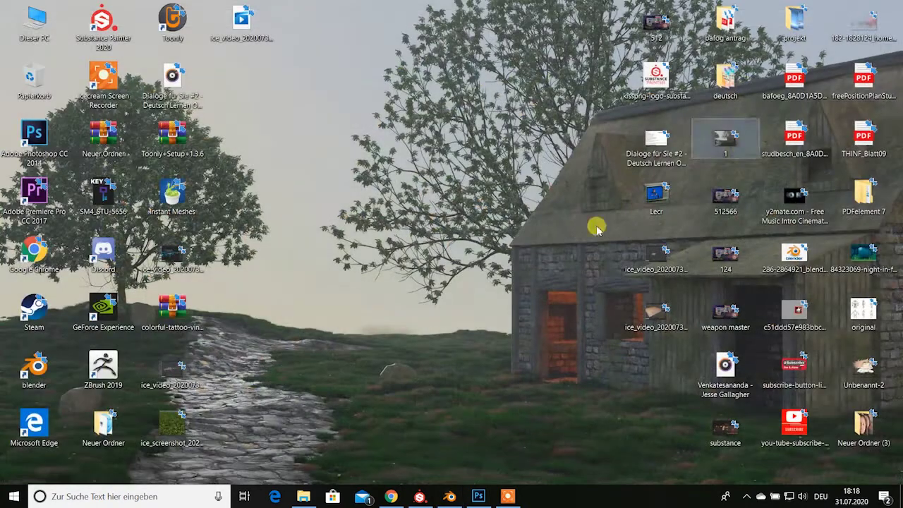
# Restore Blender from the taskbar and zoom the rendered viewport to show the whole grass plane.
pyautogui.click(460, 497)
pyautogui.scroll(2, 465, 291)
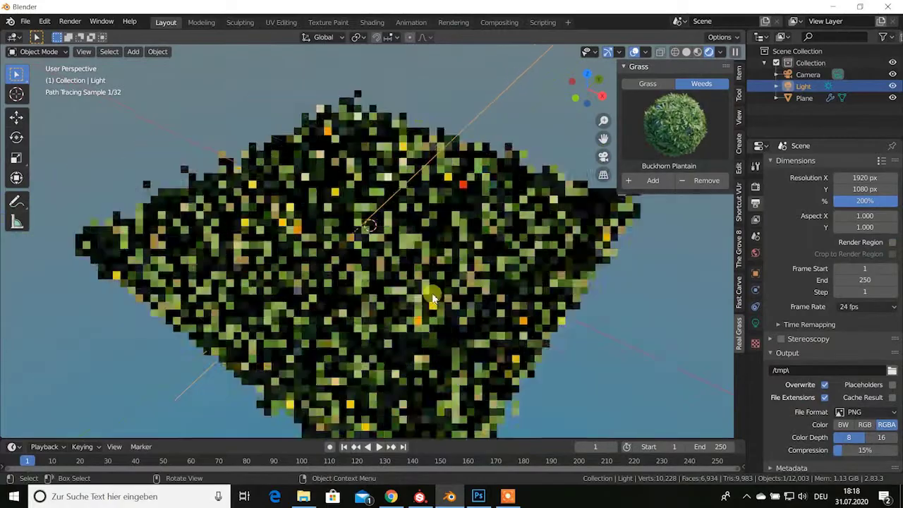
pyautogui.scroll(-2, 438, 293)
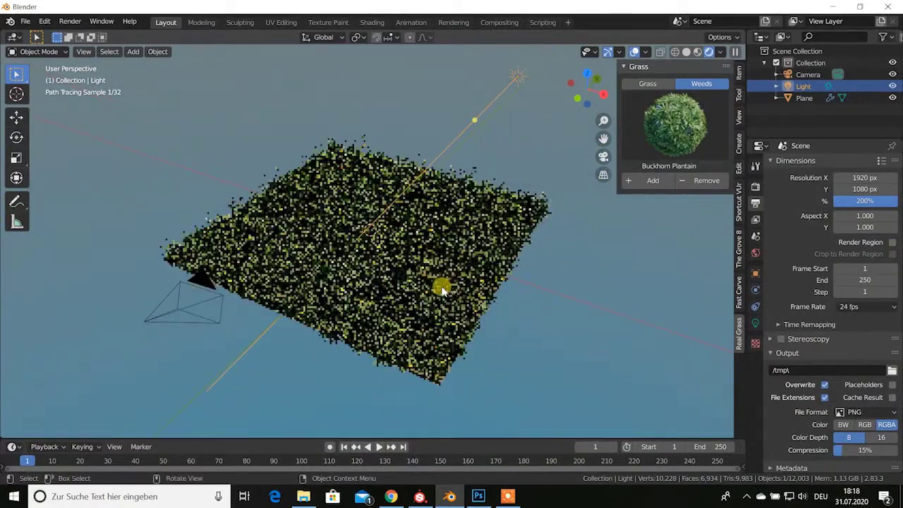